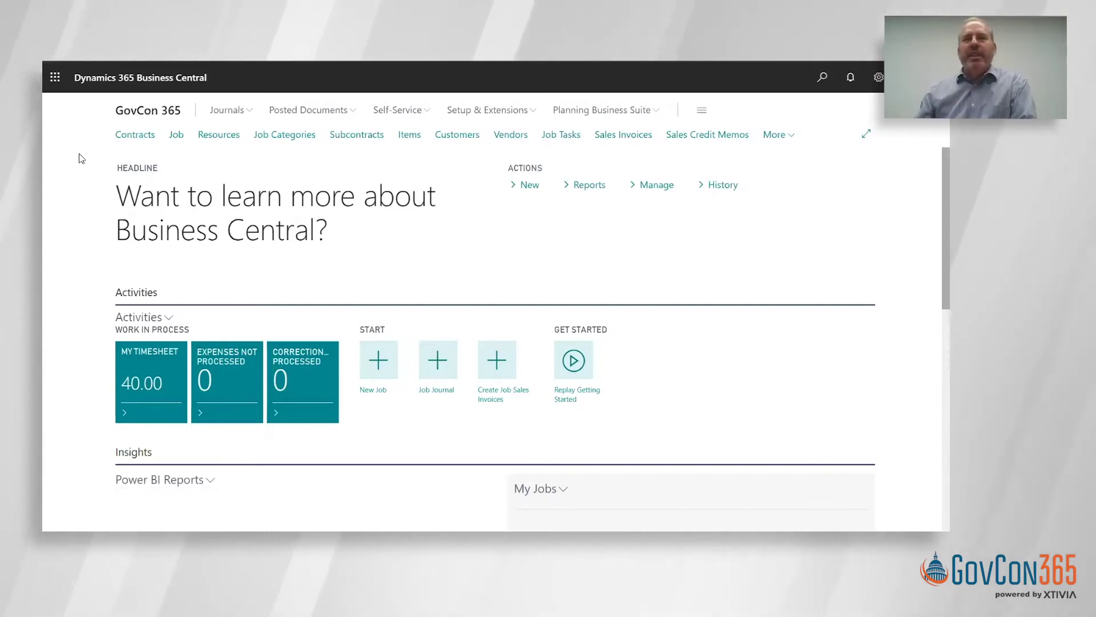
Open the self-service expenses list and create a new expense report
left_click(402, 111)
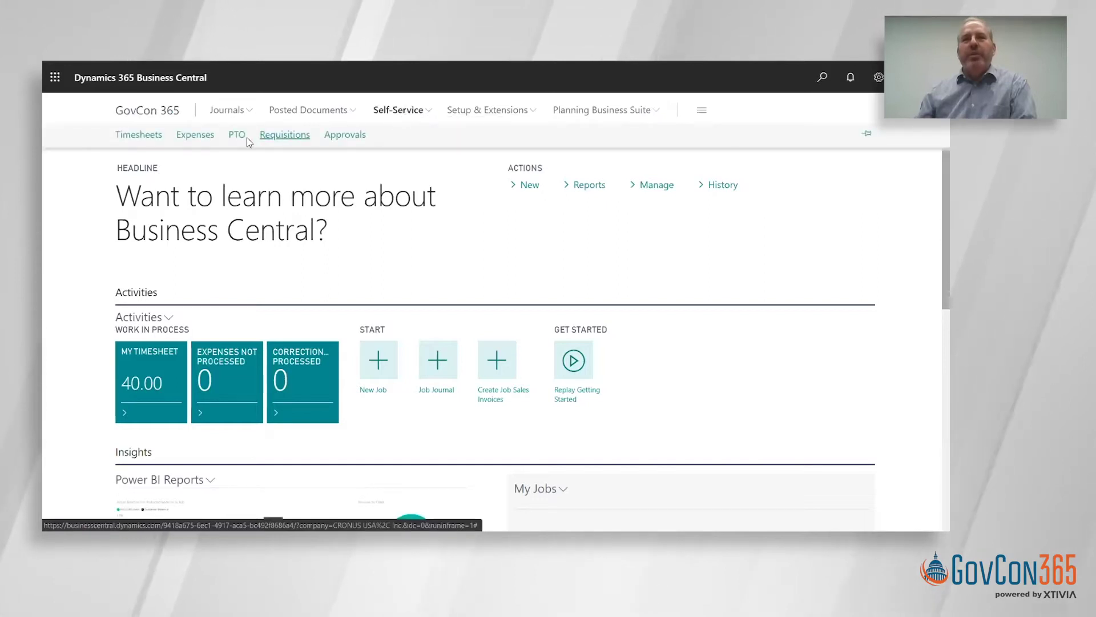
left_click(205, 137)
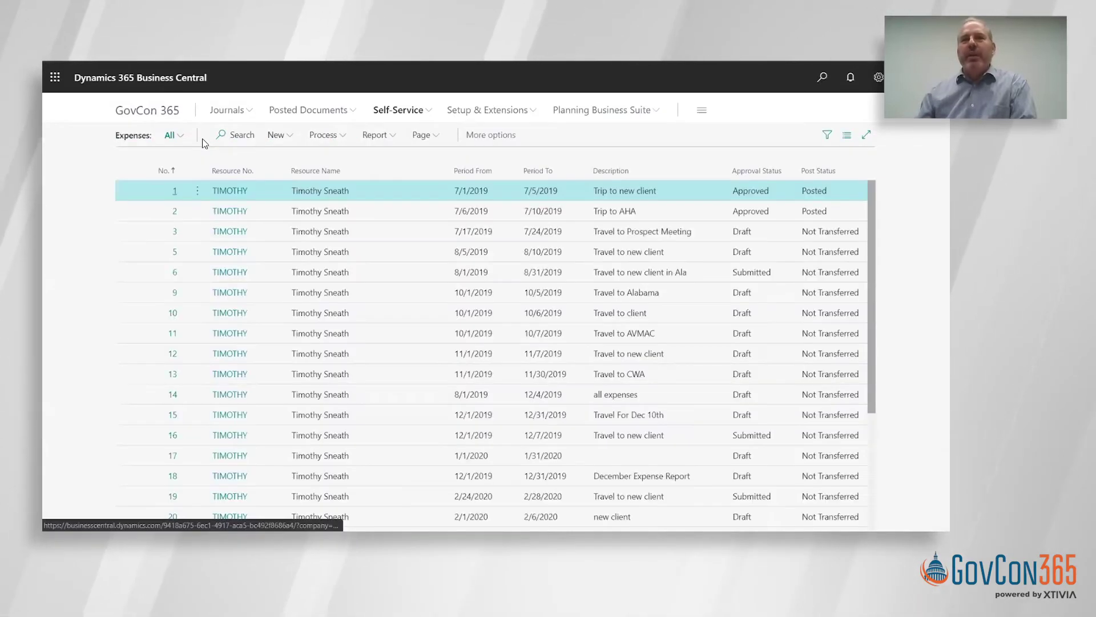
left_click(282, 138)
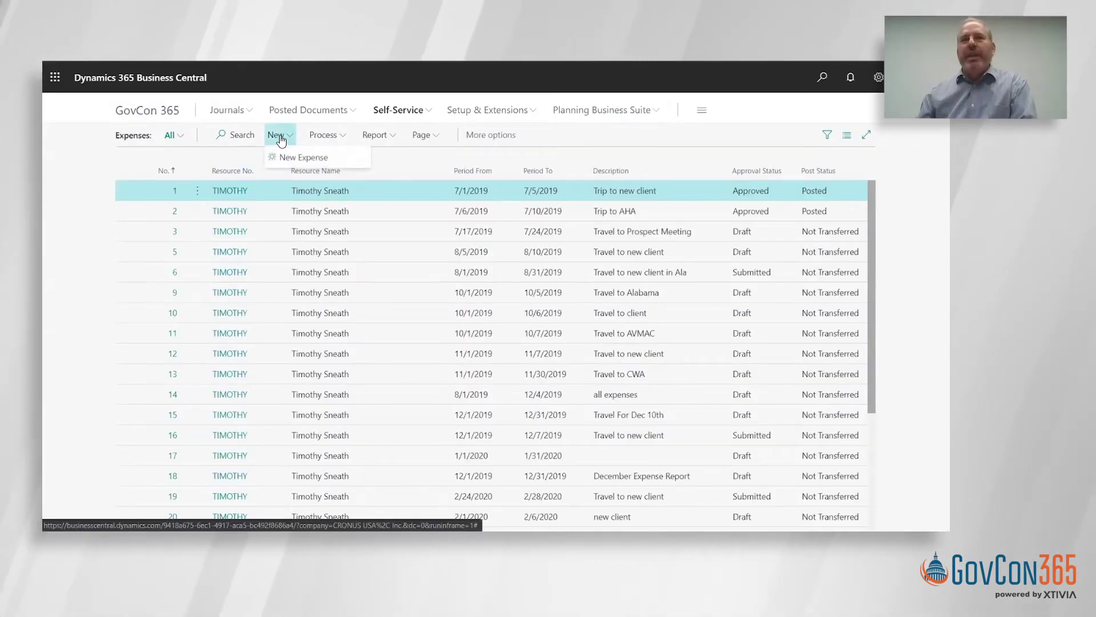
left_click(288, 159)
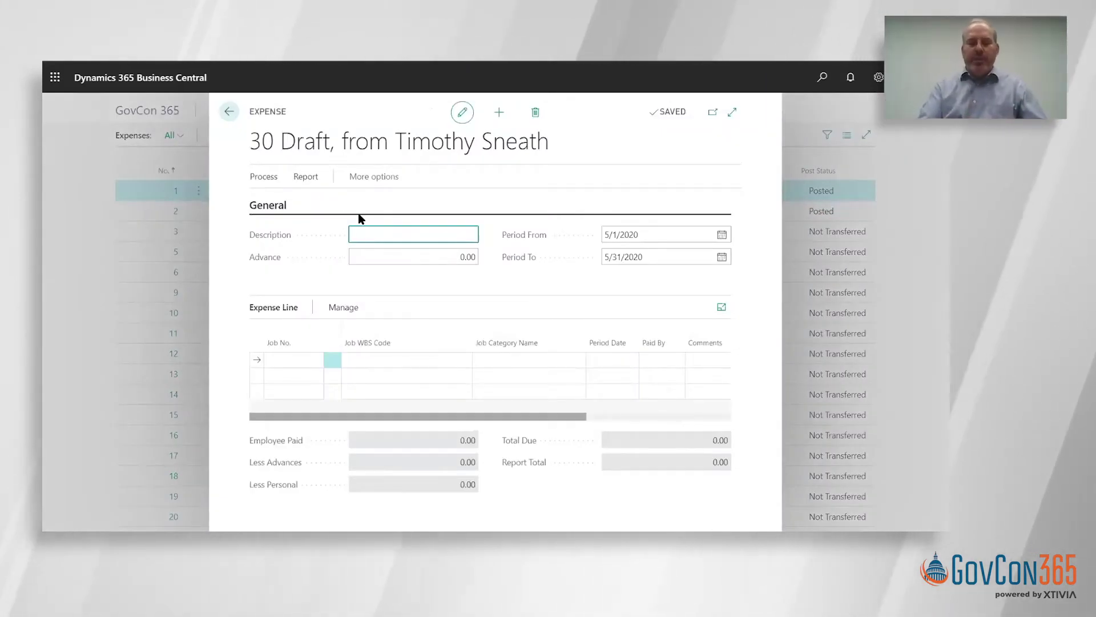
Enter "Trip tp client in Ala" as the expense report's description
type("Tr")
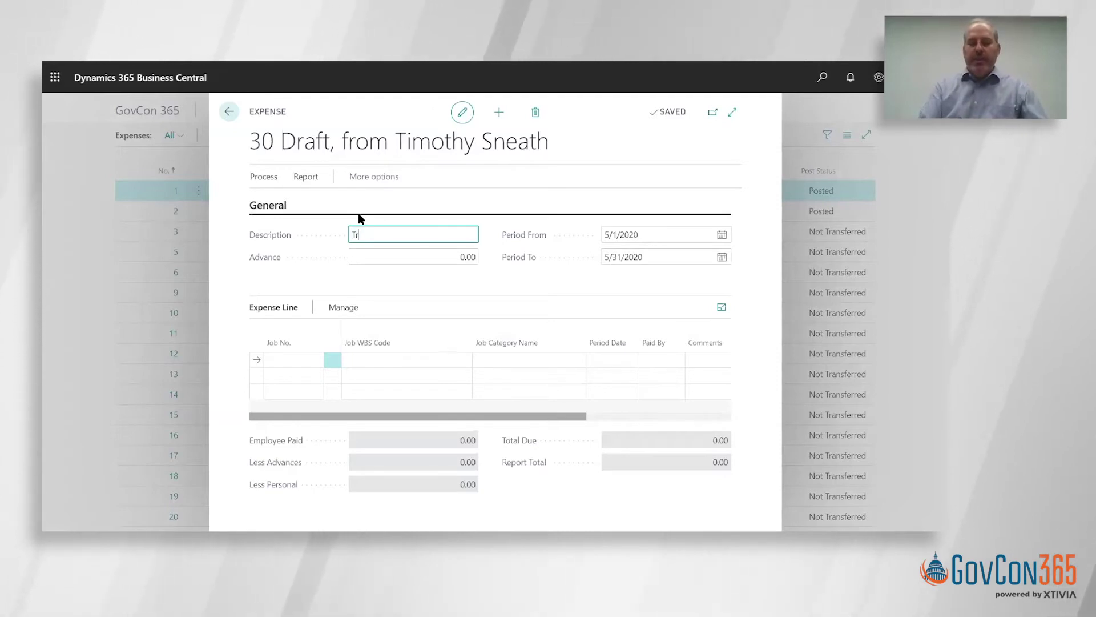
type("ip y")
key("BackSpace")
type("tp ")
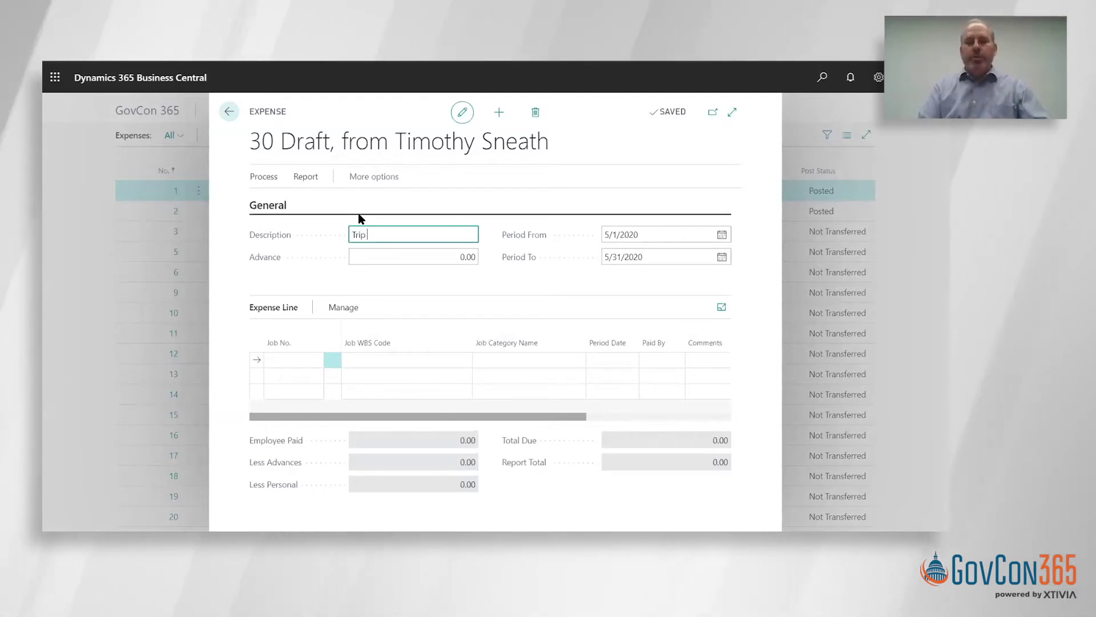
type("client omn")
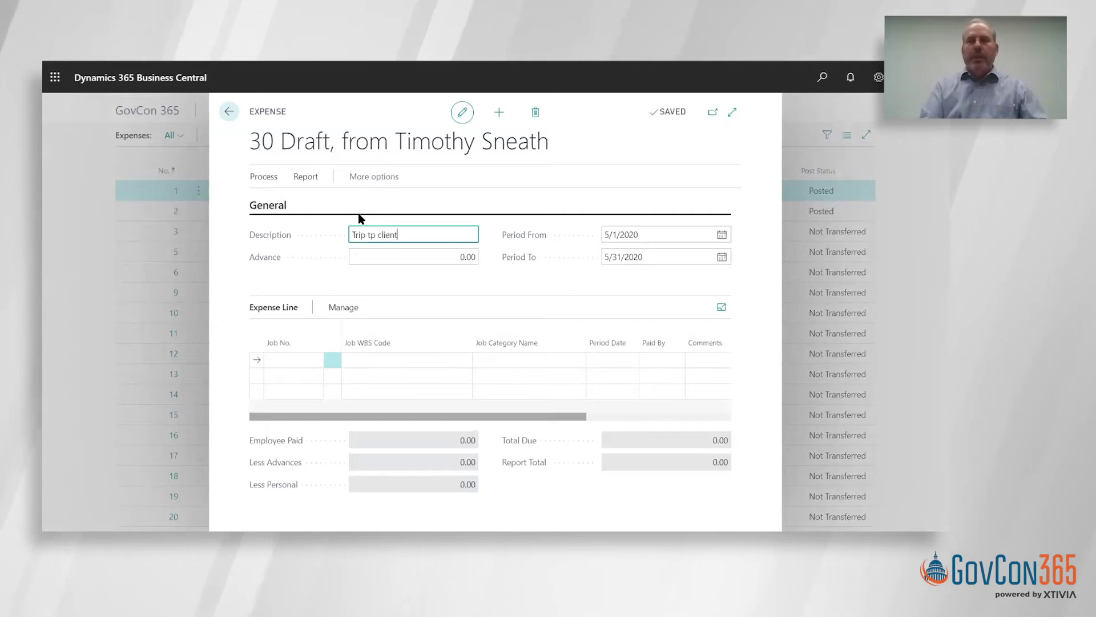
key("BackSpace")
key("BackSpace")
key("BackSpace")
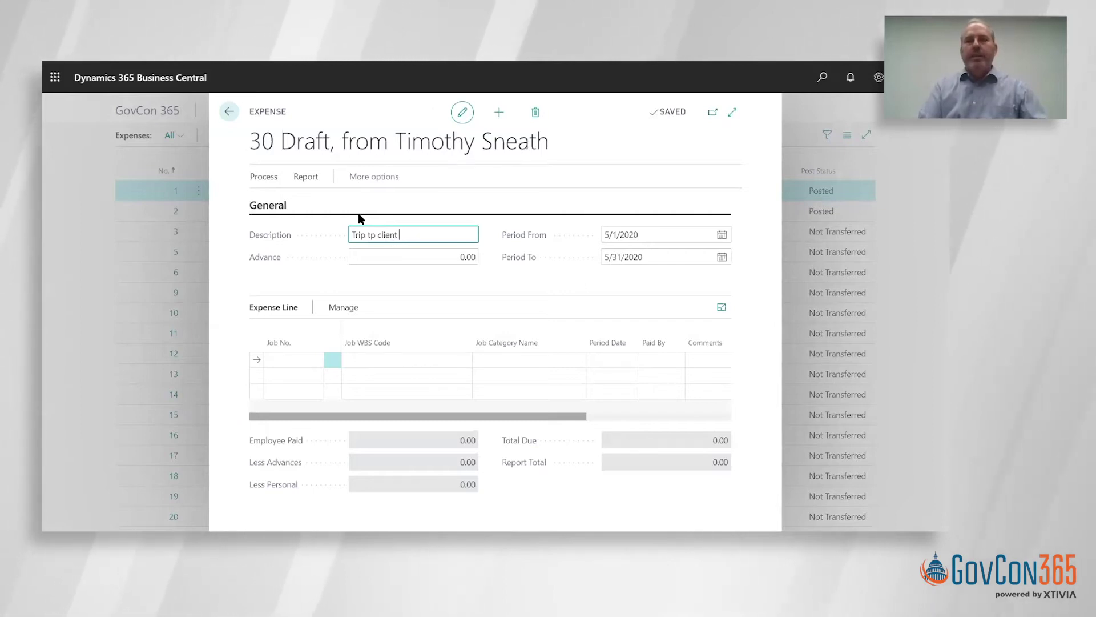
type("in Ala")
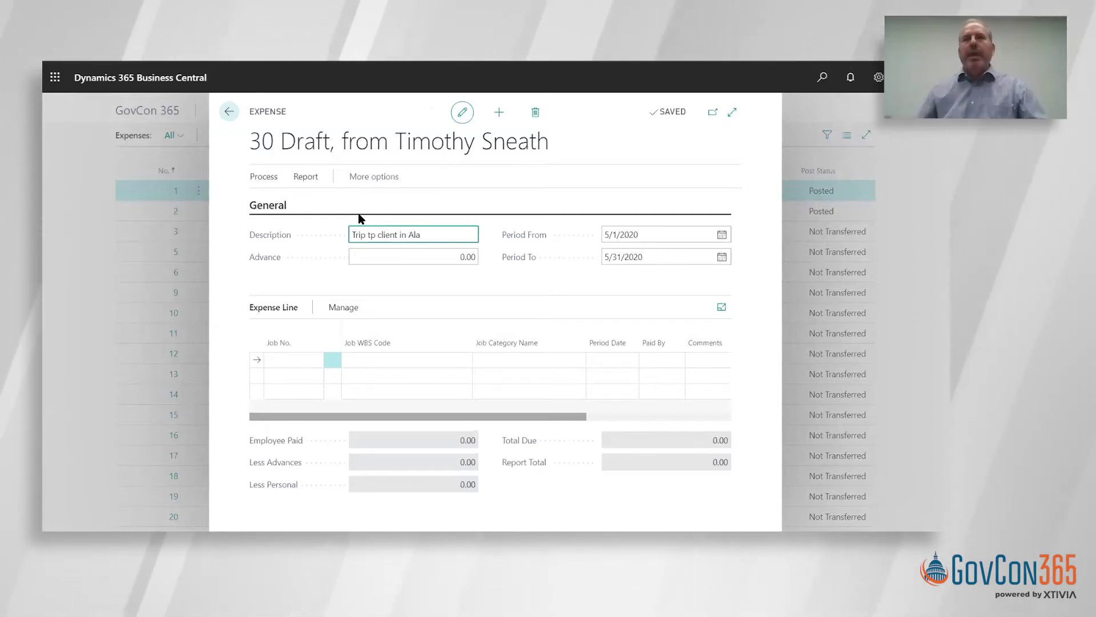
key("Tab")
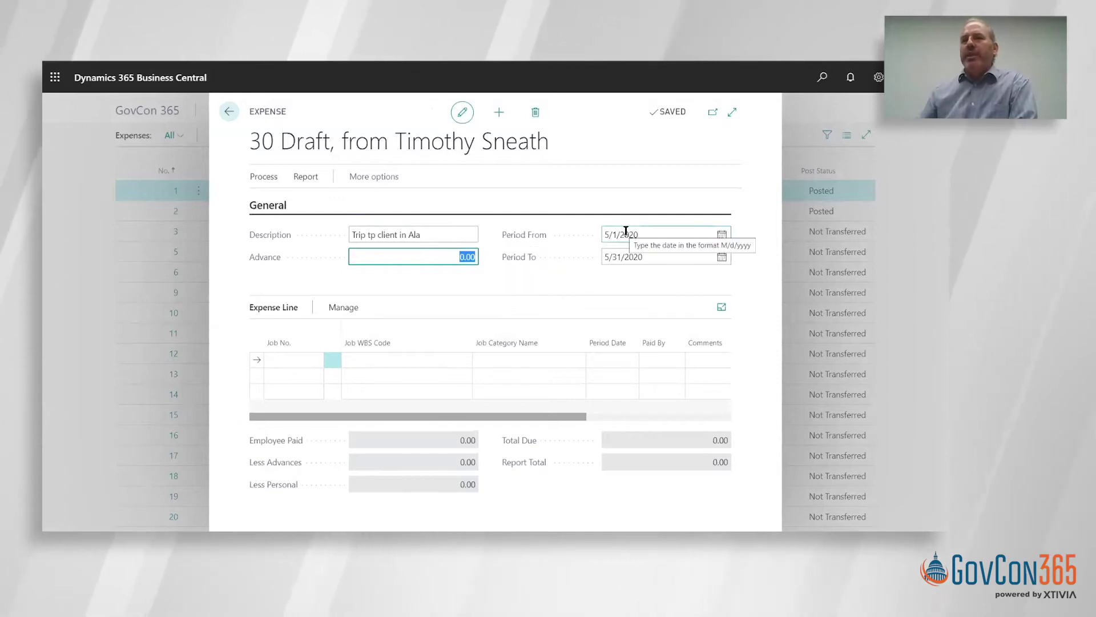
Set the expense report's period end date to 5/6/2020
left_click(645, 255)
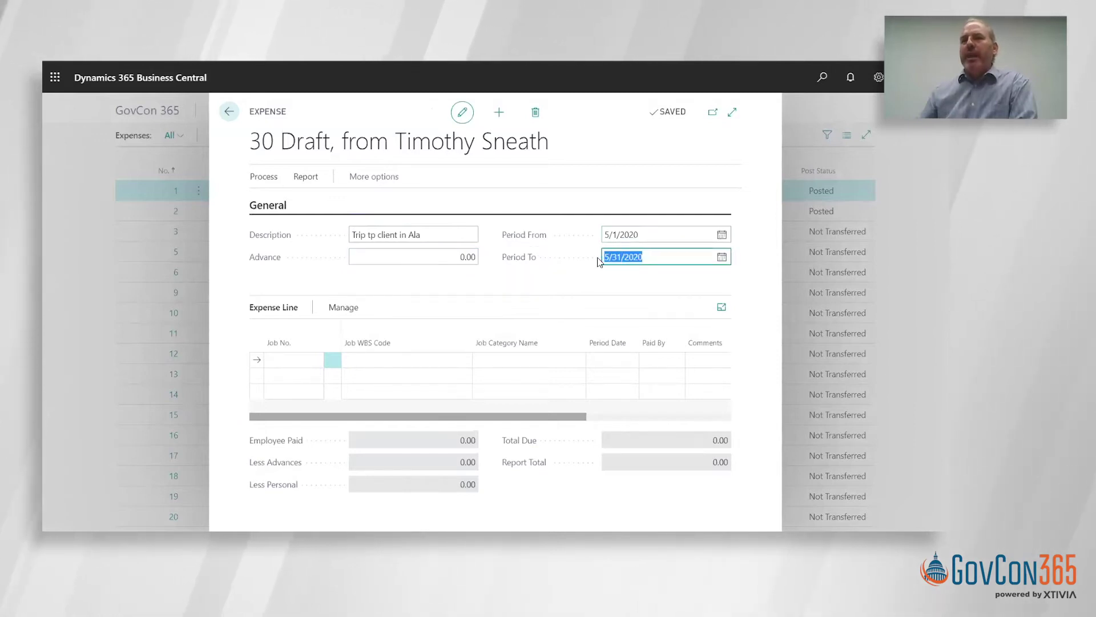
type("6")
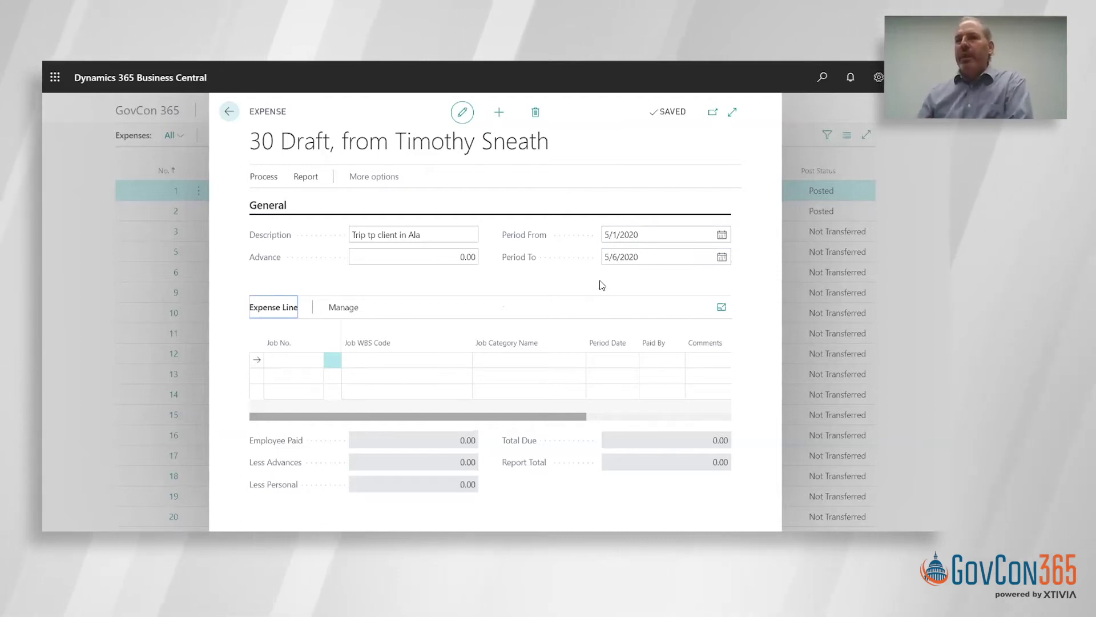
left_click(622, 257)
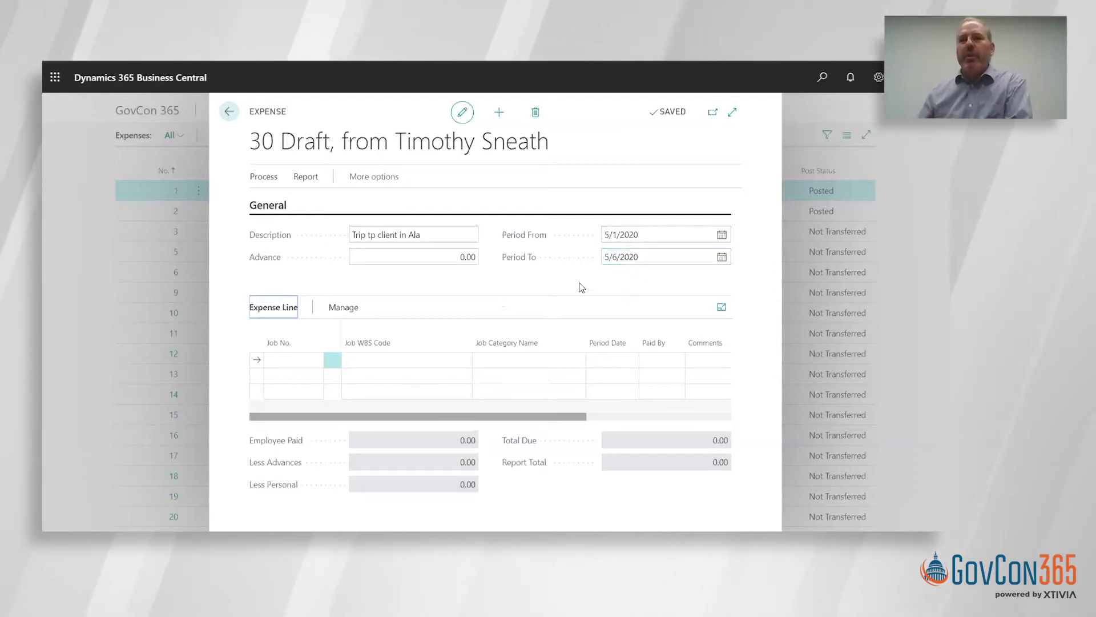
Assign job 100025 and WBS code 001-02 (ODCs- Base Year) to the first expense line
left_click(306, 356)
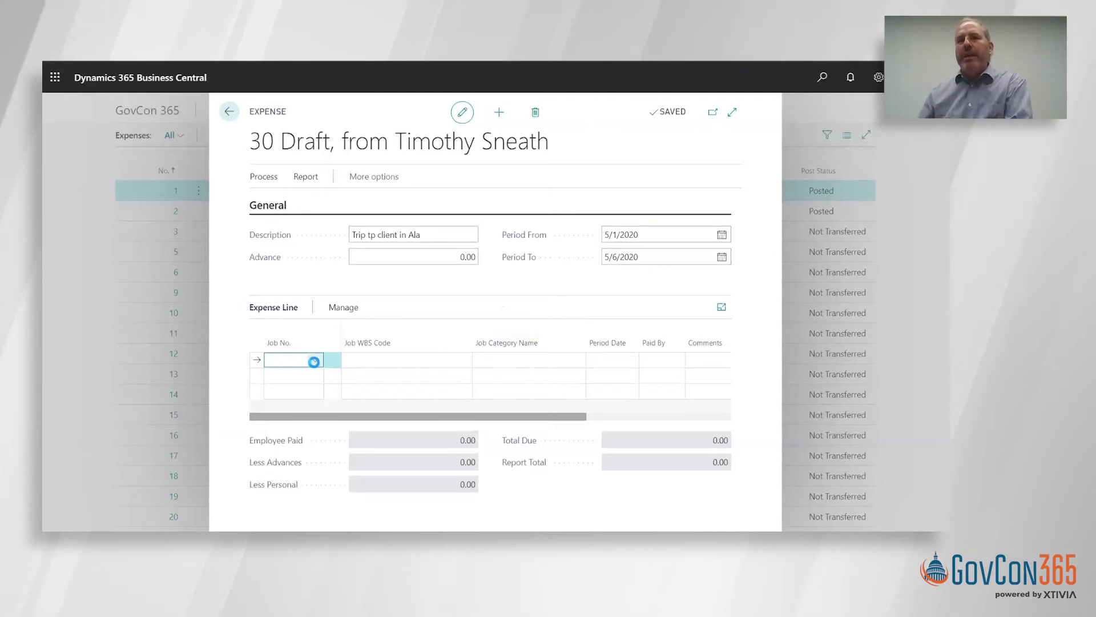
left_click(314, 362)
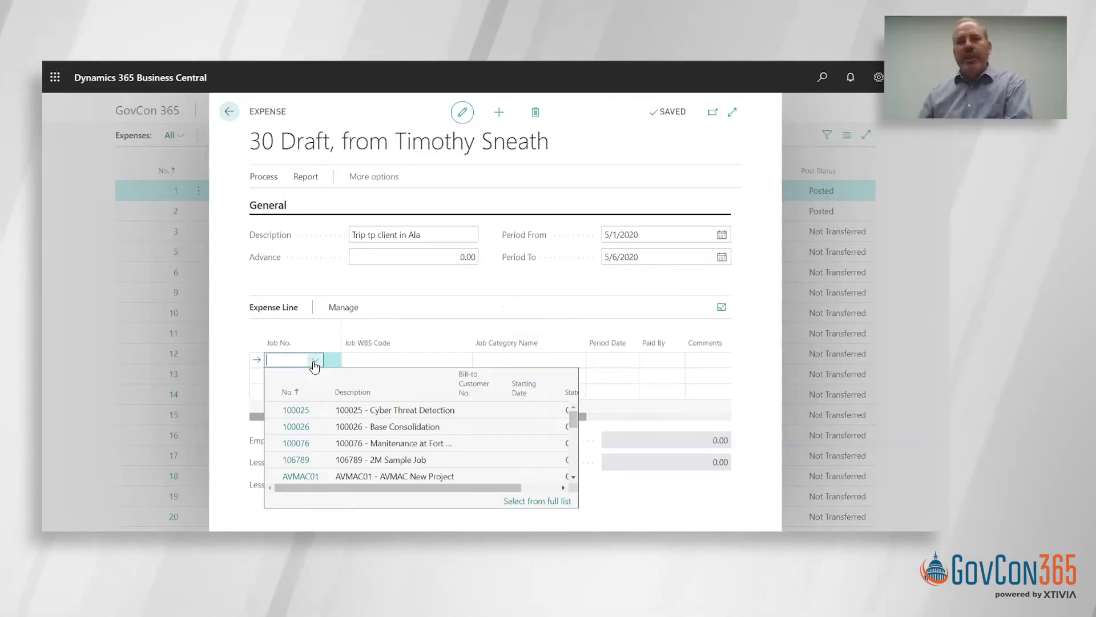
left_click(299, 407)
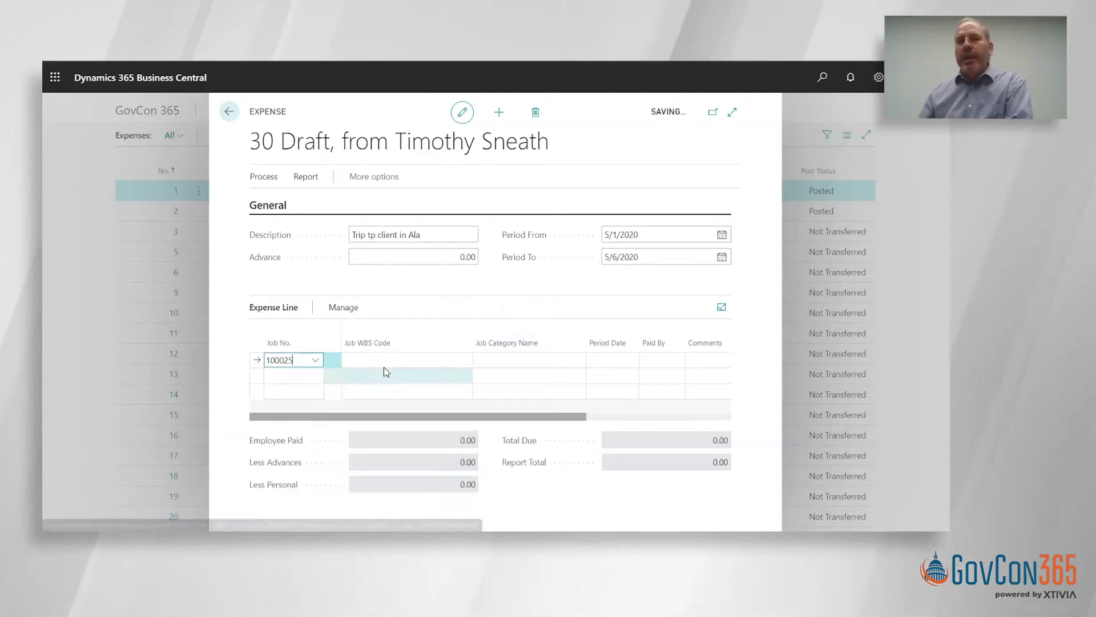
left_click(463, 361)
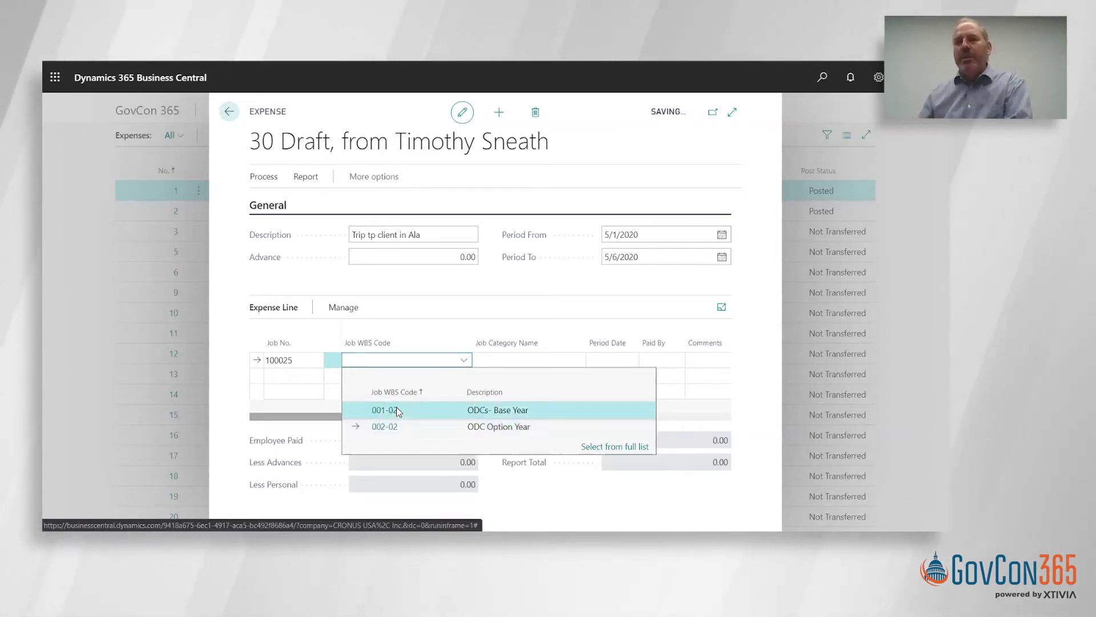
left_click(397, 409)
Set the first expense line's job category to Airfare and its payer to Company
left_click(514, 360)
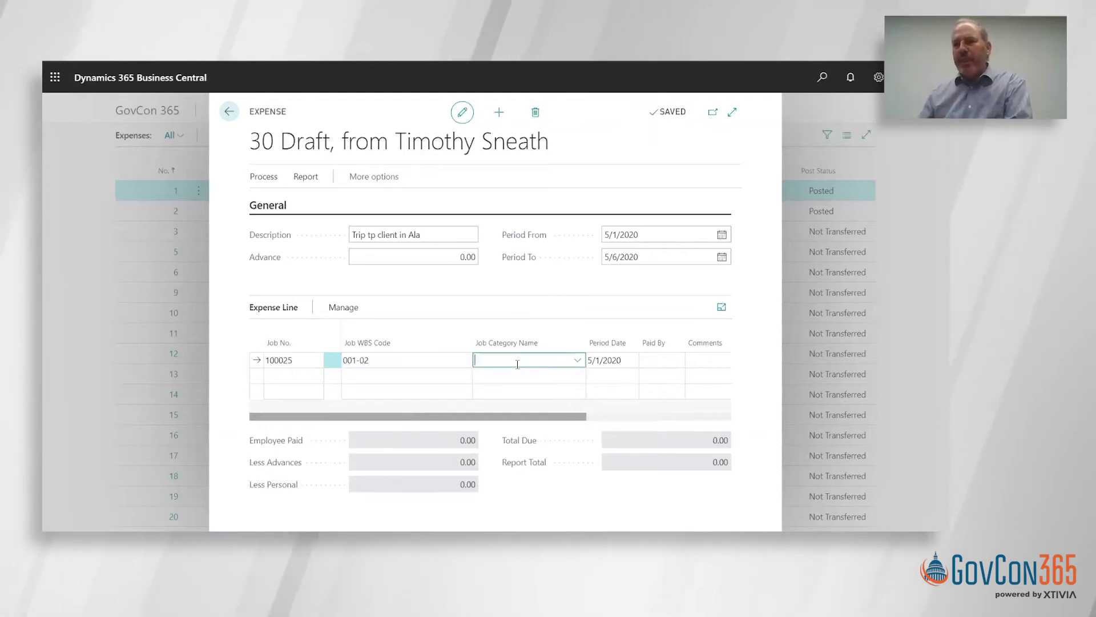
type("air")
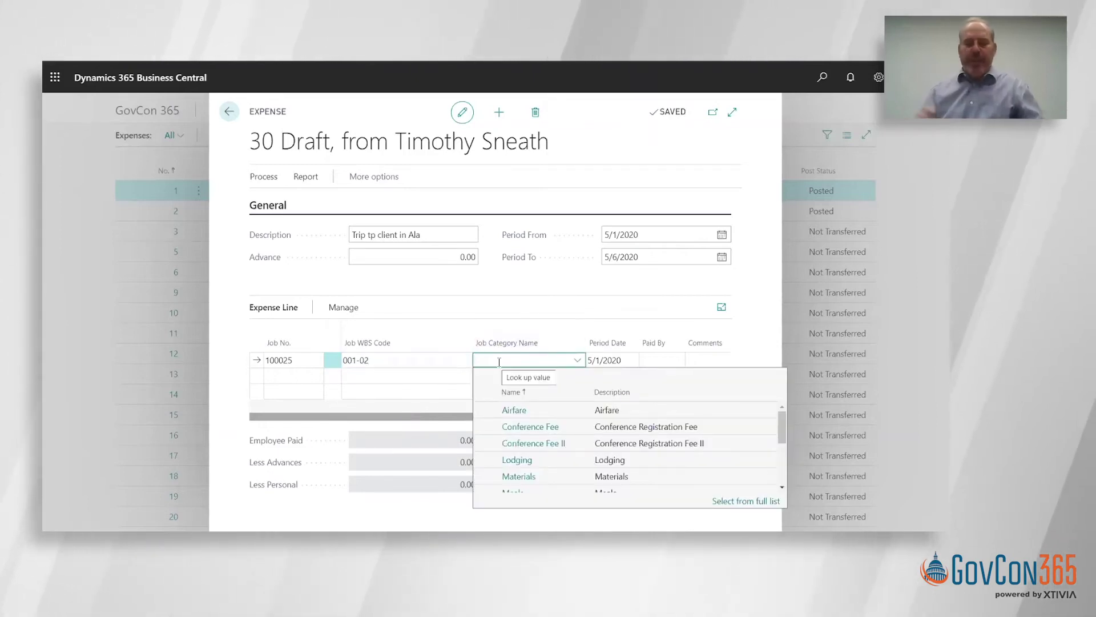
left_click(518, 409)
left_click_drag(509, 415, 598, 418)
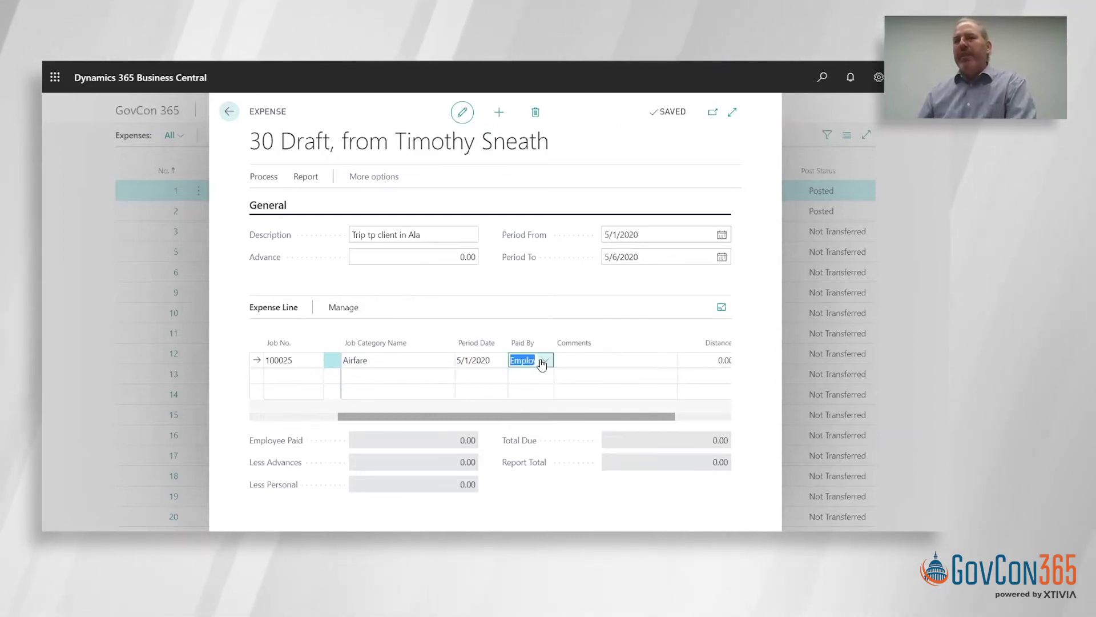
left_click(546, 360)
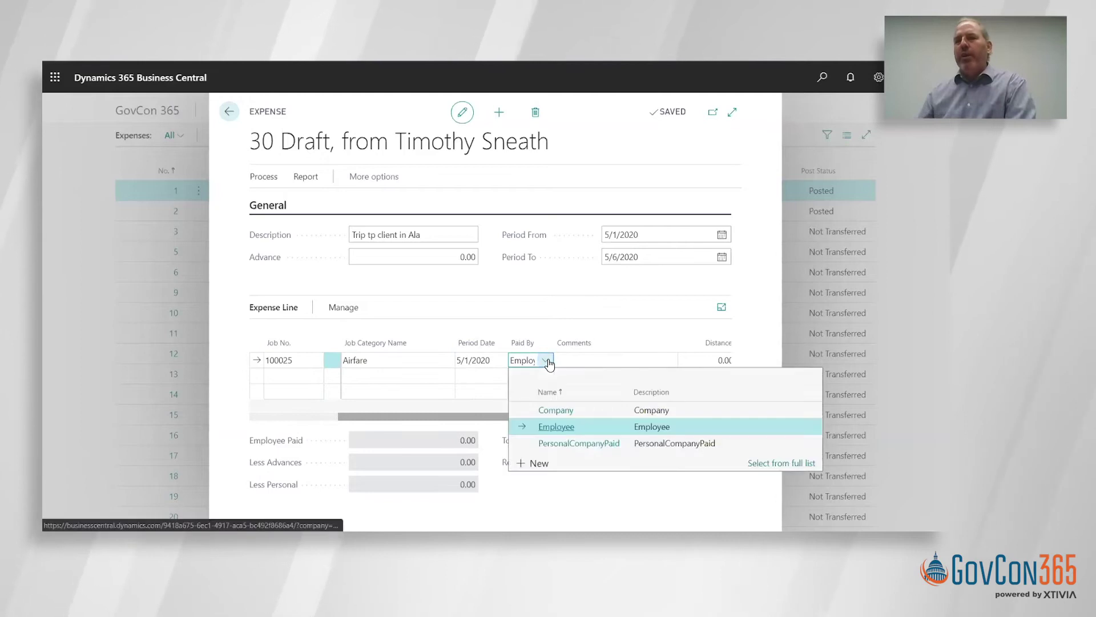
left_click(551, 409)
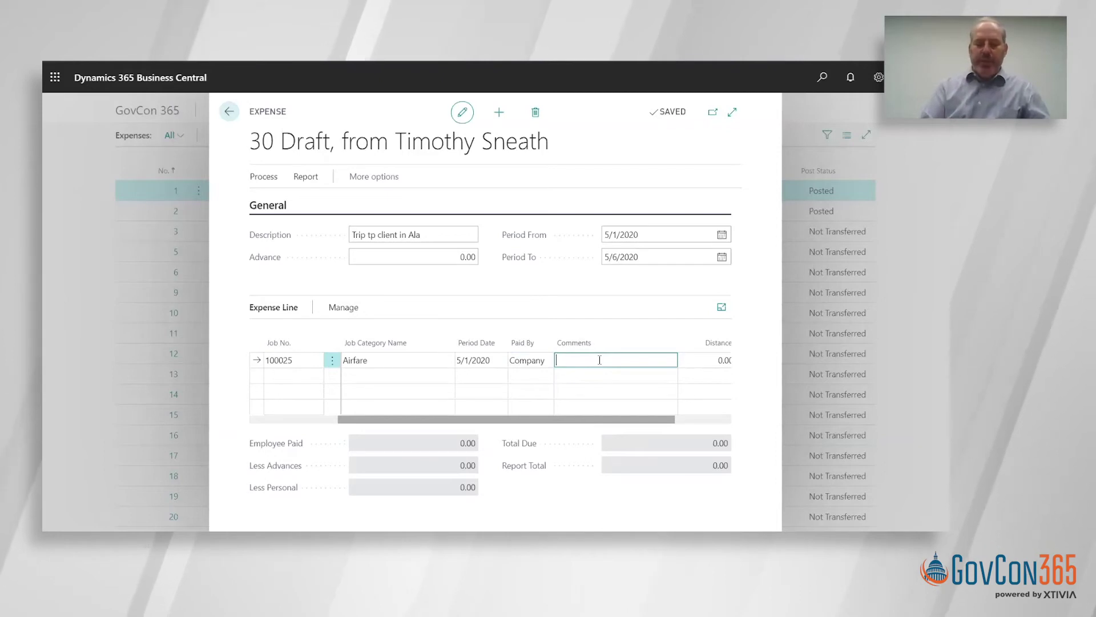
Add the comment "Flight from IAD" and an amount of 500 to the airfare line
type("Flight ")
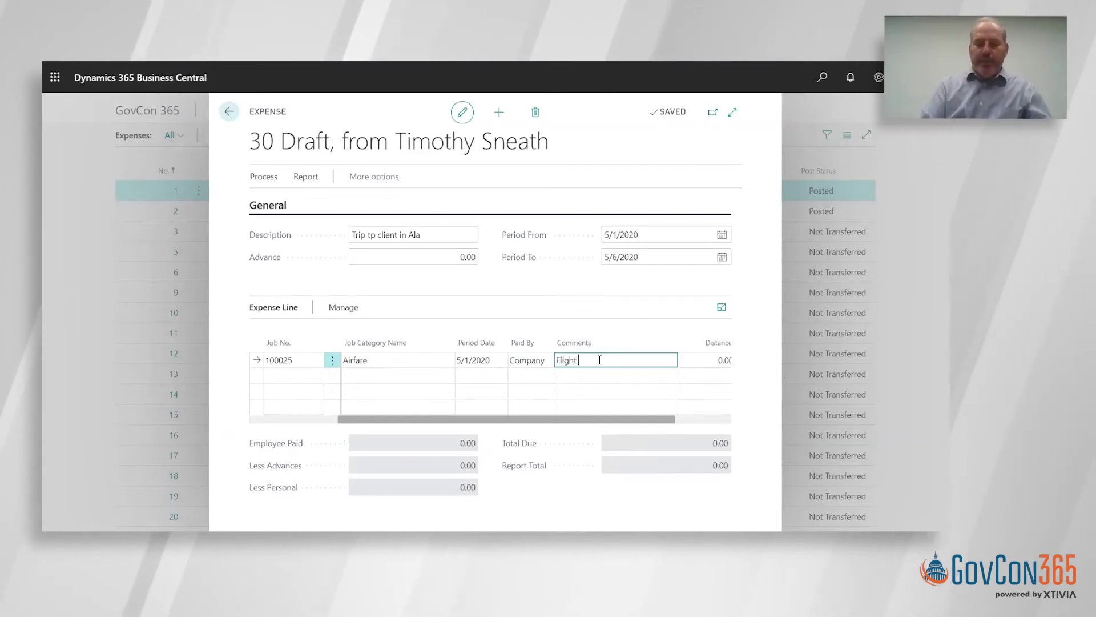
type("from IAD")
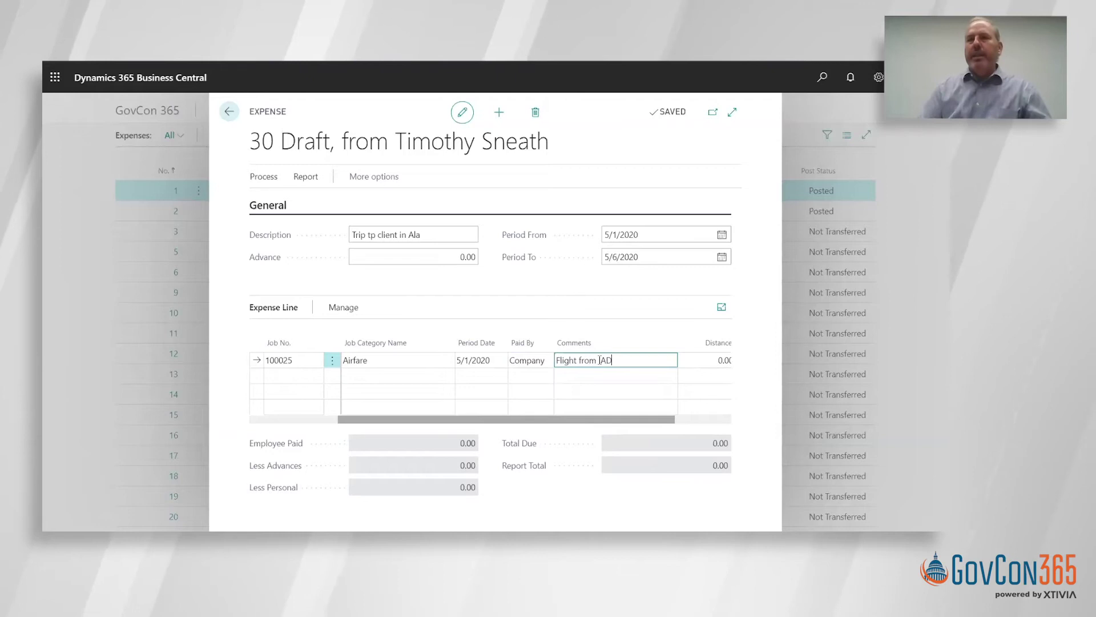
key("Tab")
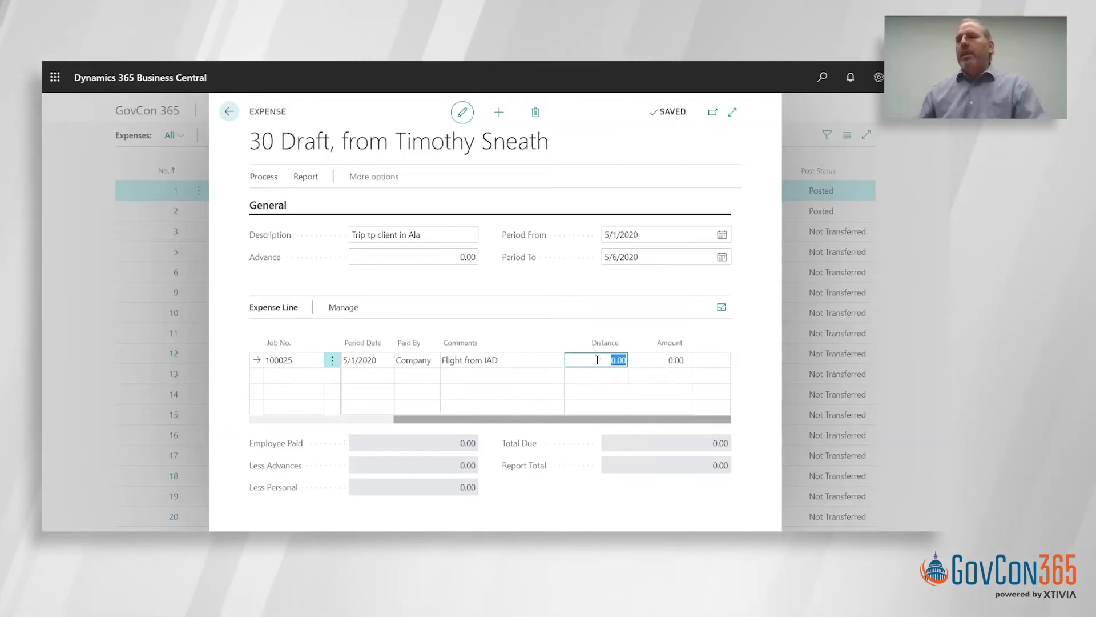
left_click(640, 357)
type("500")
key("Return")
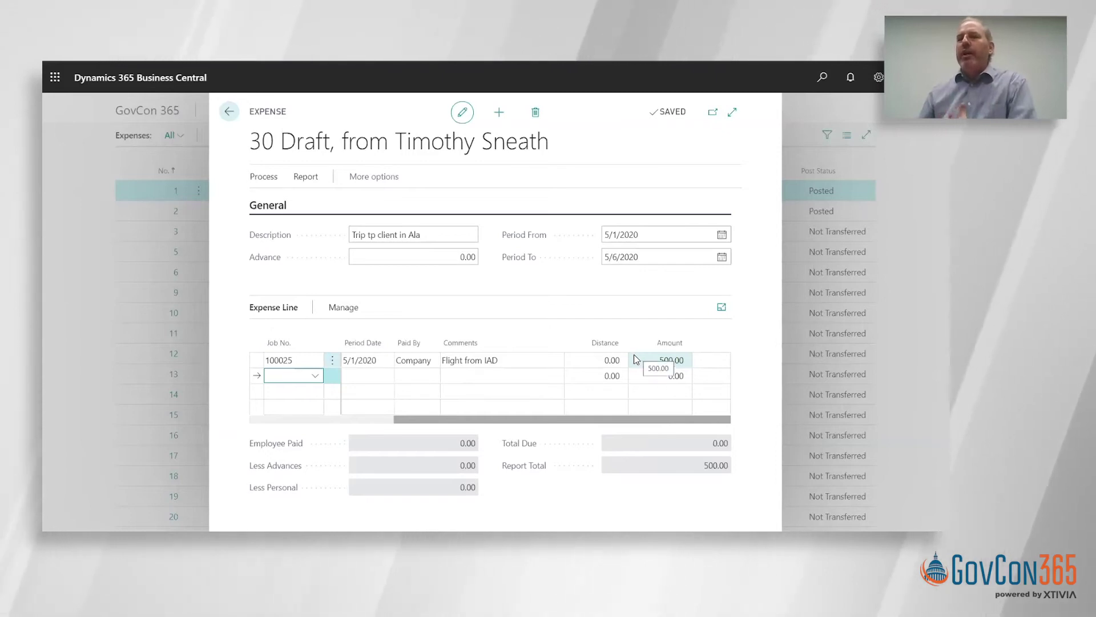
Start the per diem wizard for this expense report
left_click_drag(582, 418, 458, 398)
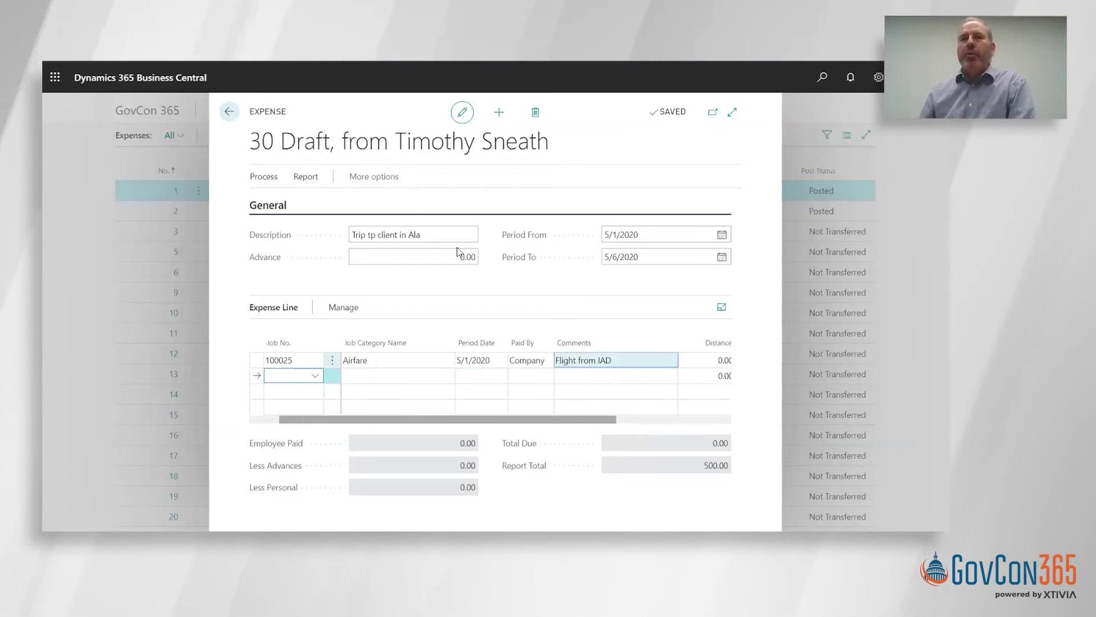
left_click(378, 176)
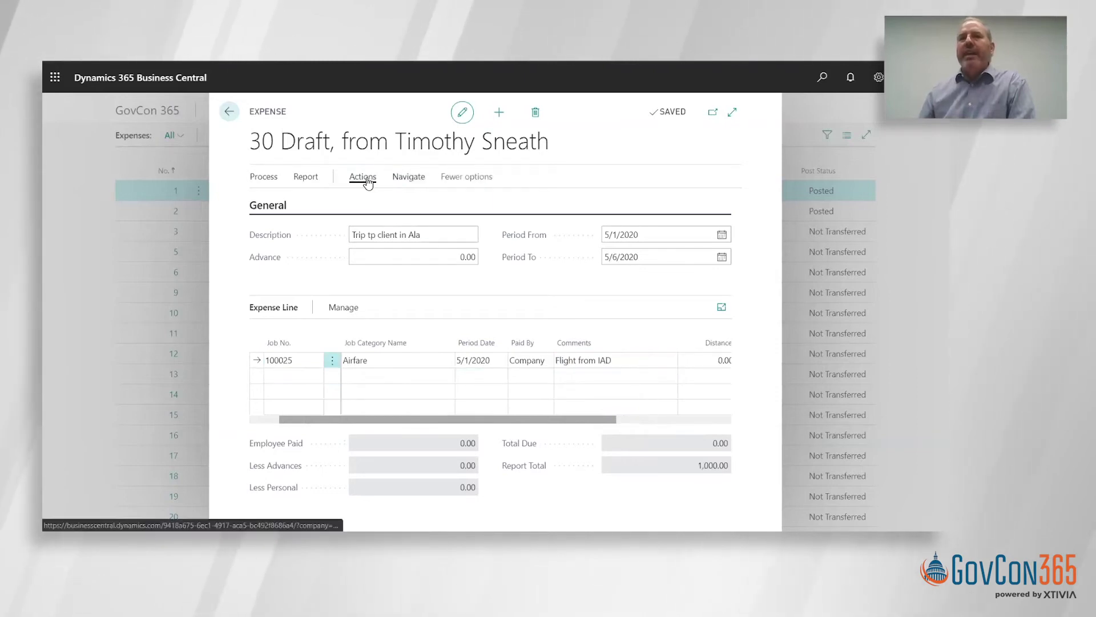
left_click(365, 177)
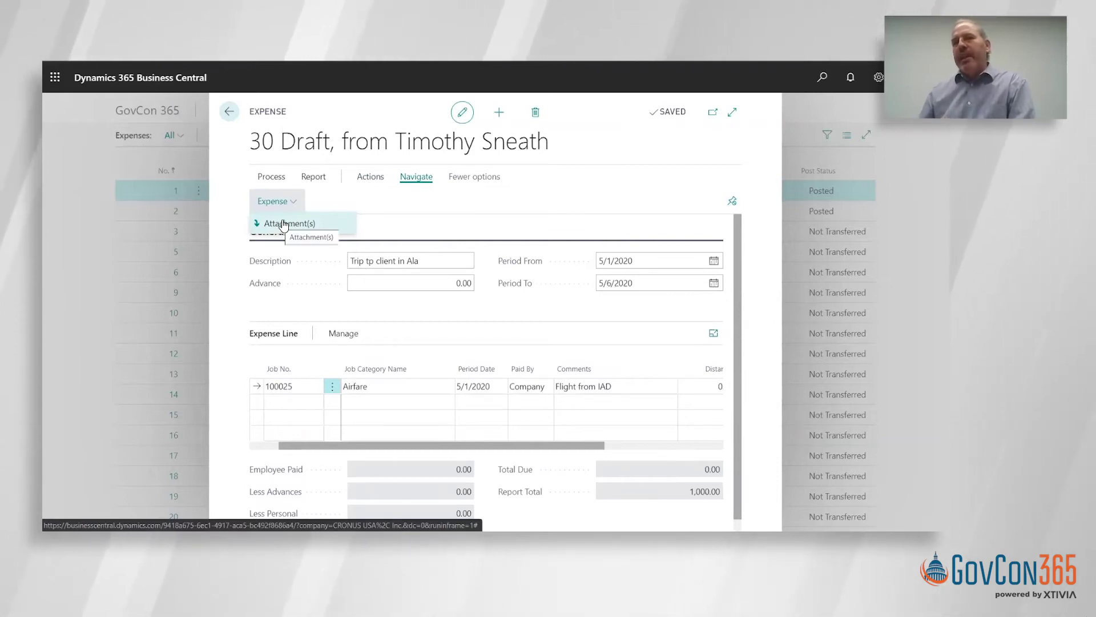
left_click(379, 201)
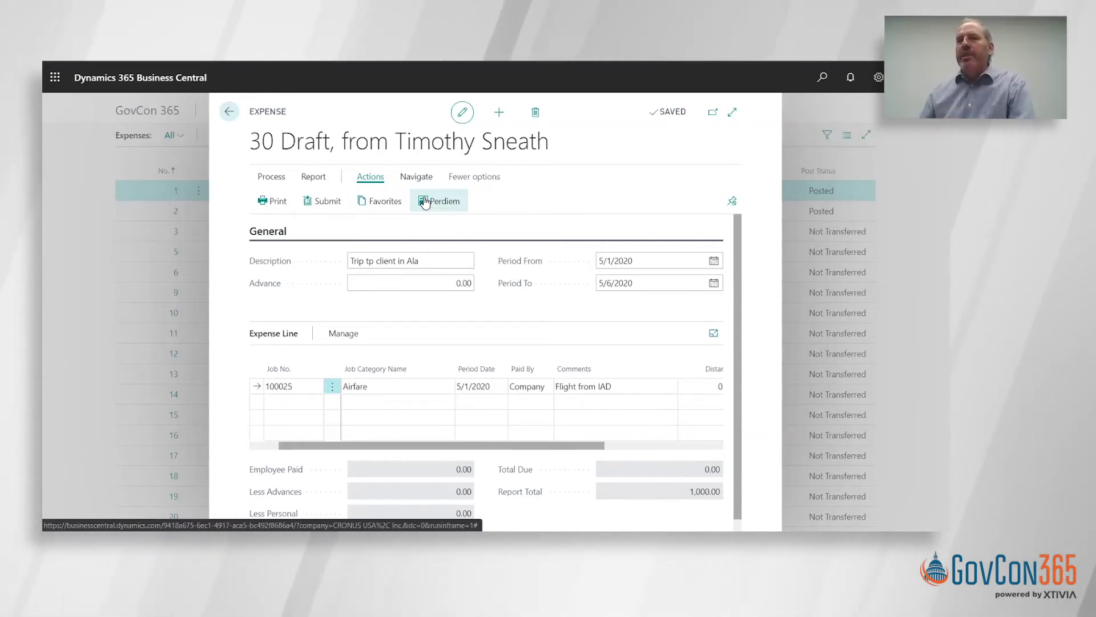
left_click(423, 201)
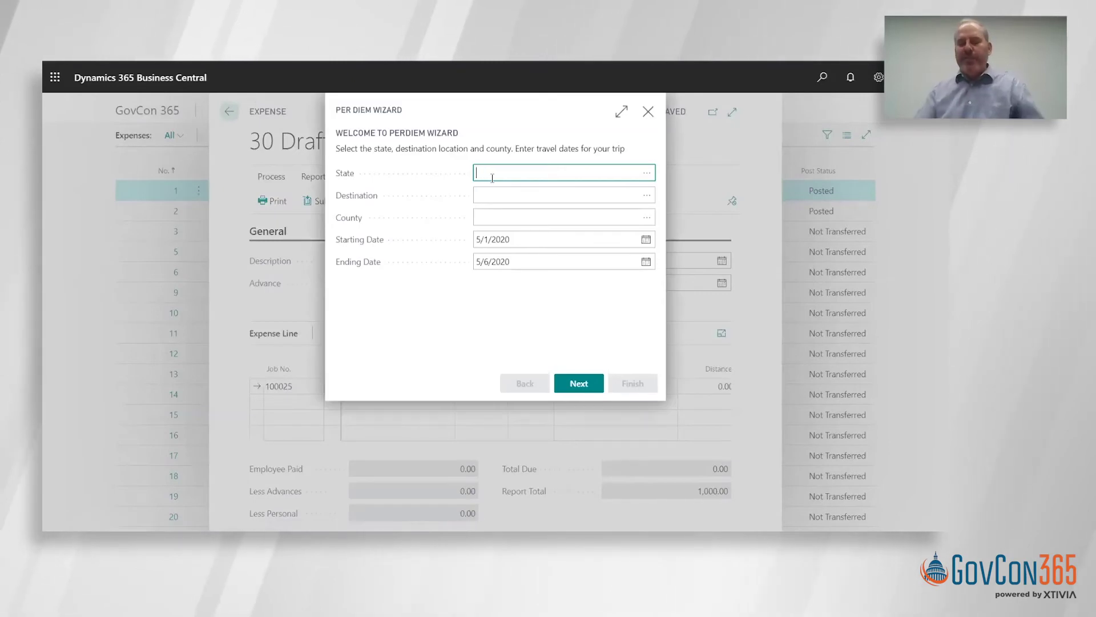
Set the per diem location to state AL, destination Abbeville and county Henry
type("al")
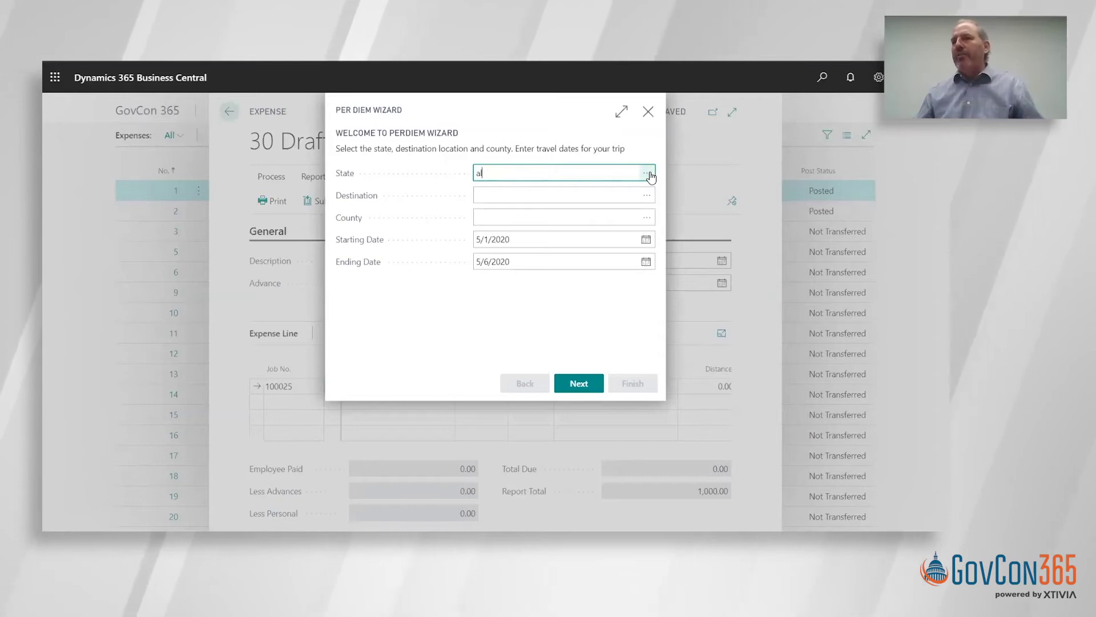
key("Tab")
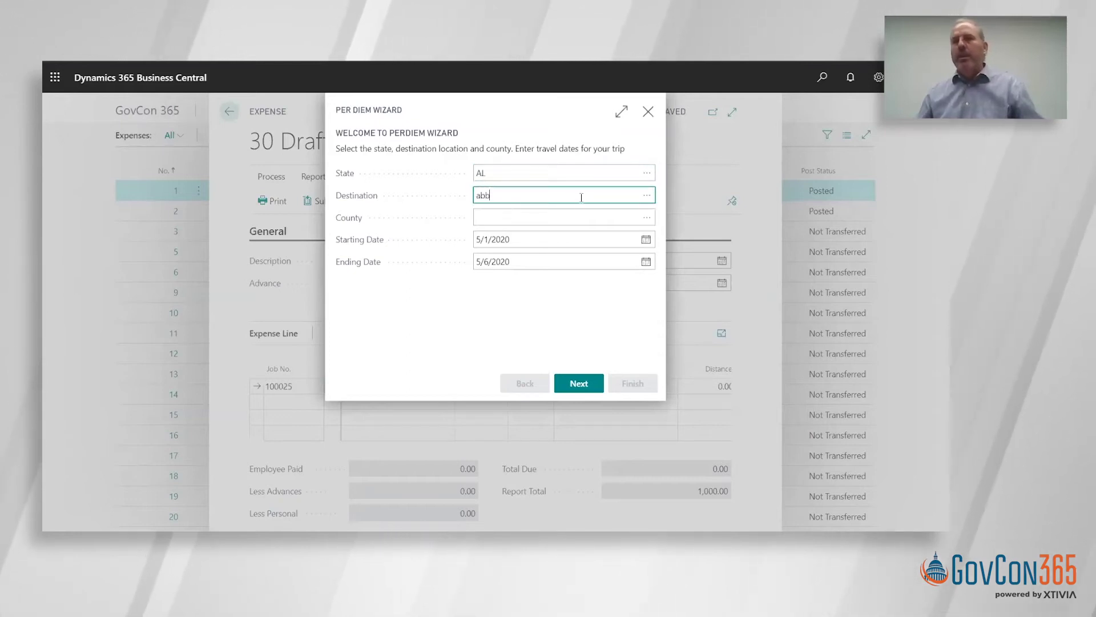
left_click(647, 216)
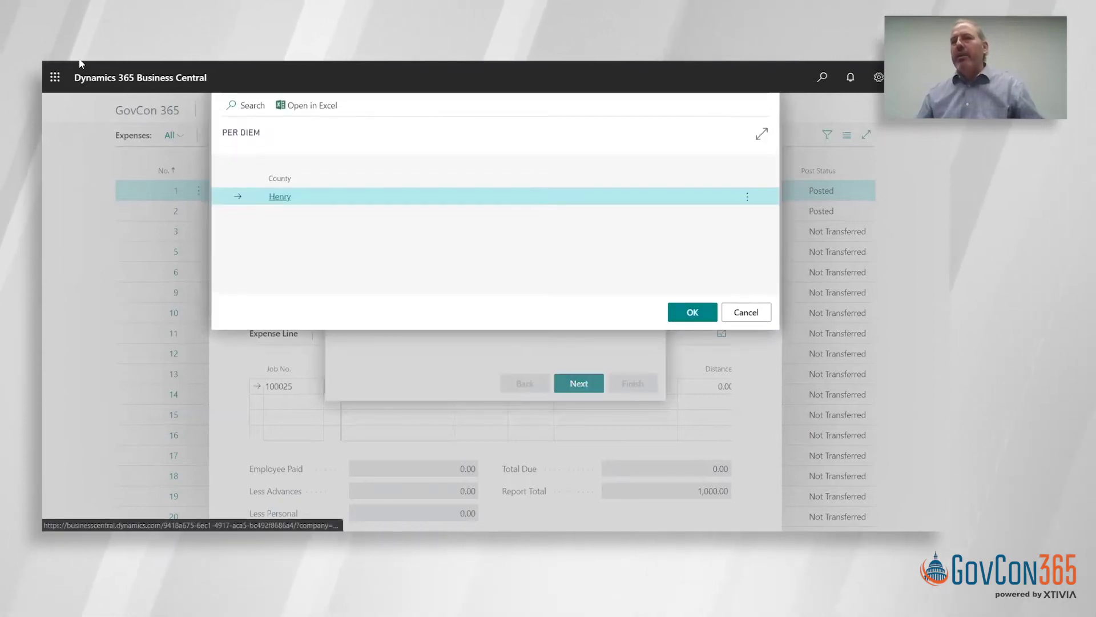
left_click(275, 198)
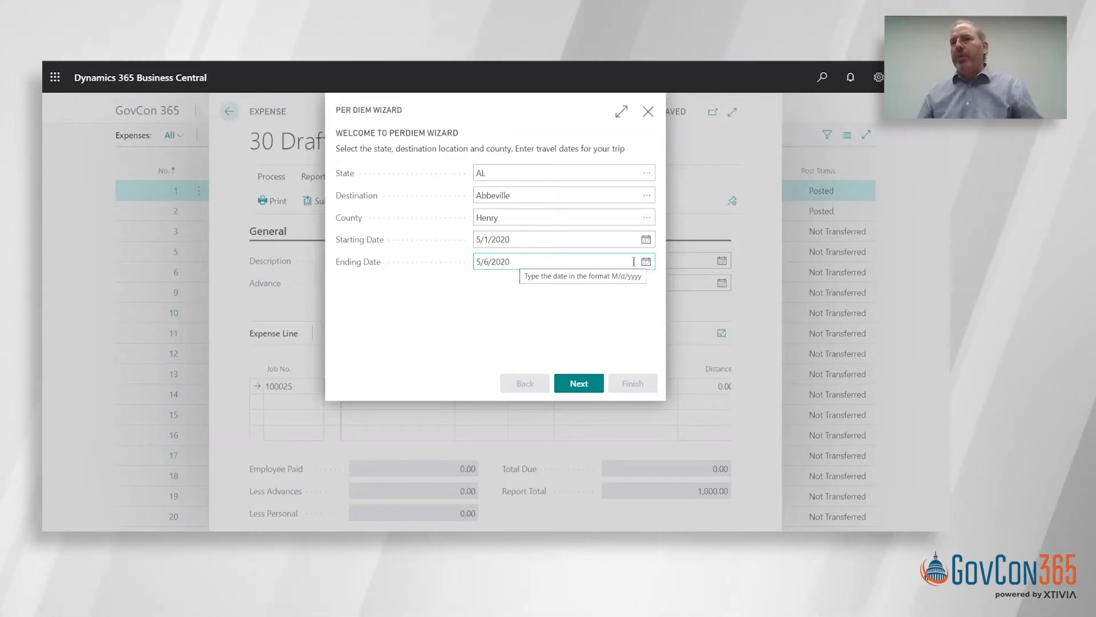
Keep the per diem travel dates of 5/1/2020 to 5/6/2020 and continue to the charge codes and daily travel lines
left_click(645, 262)
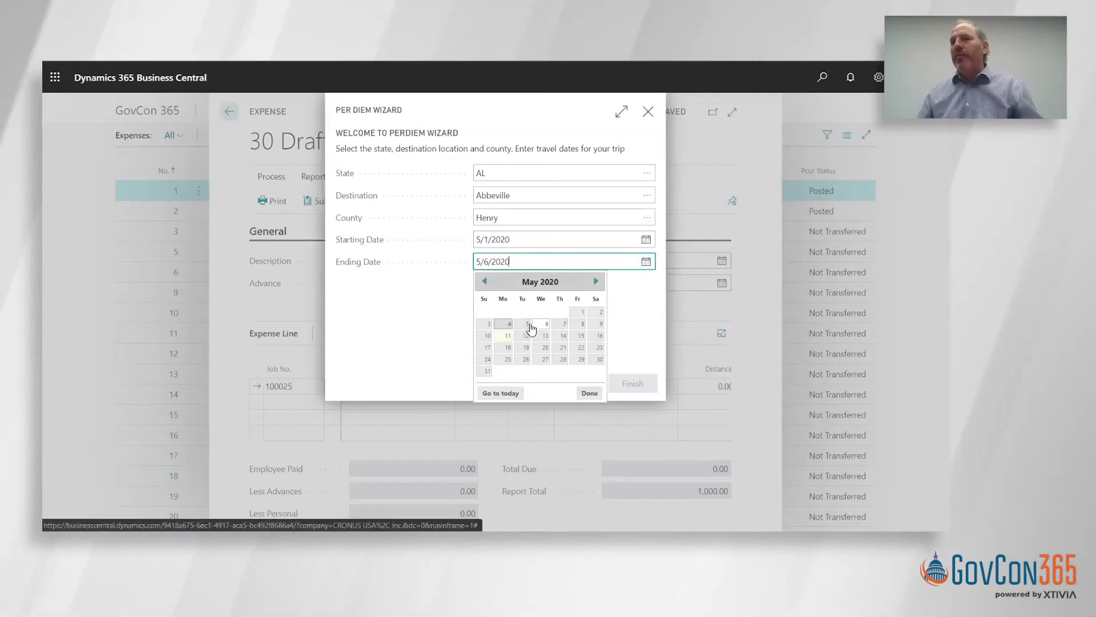
left_click(629, 293)
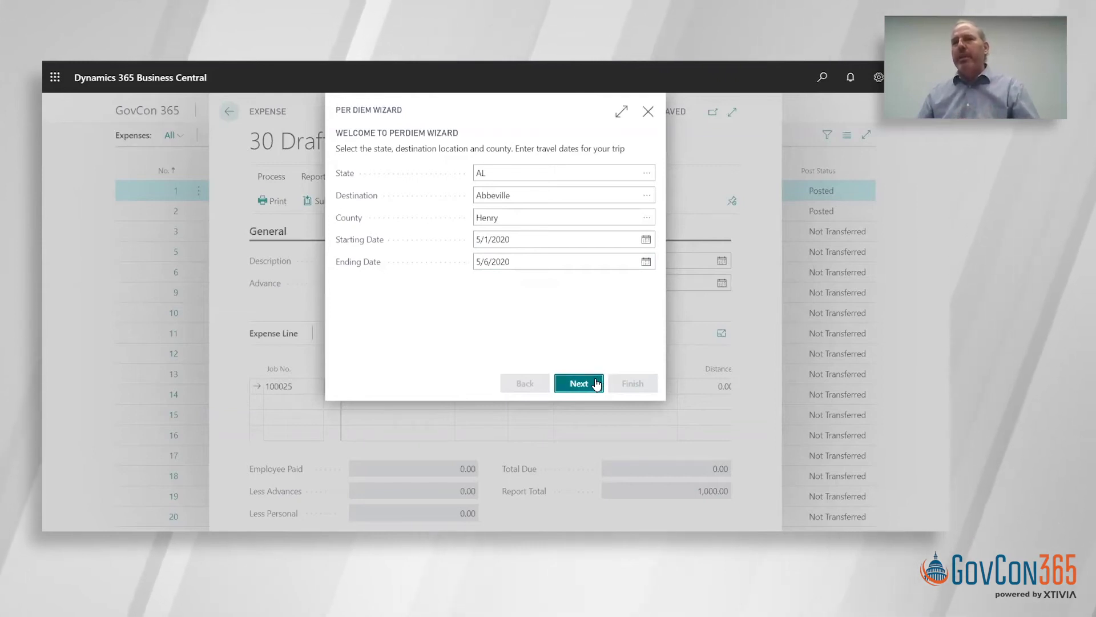
left_click(578, 383)
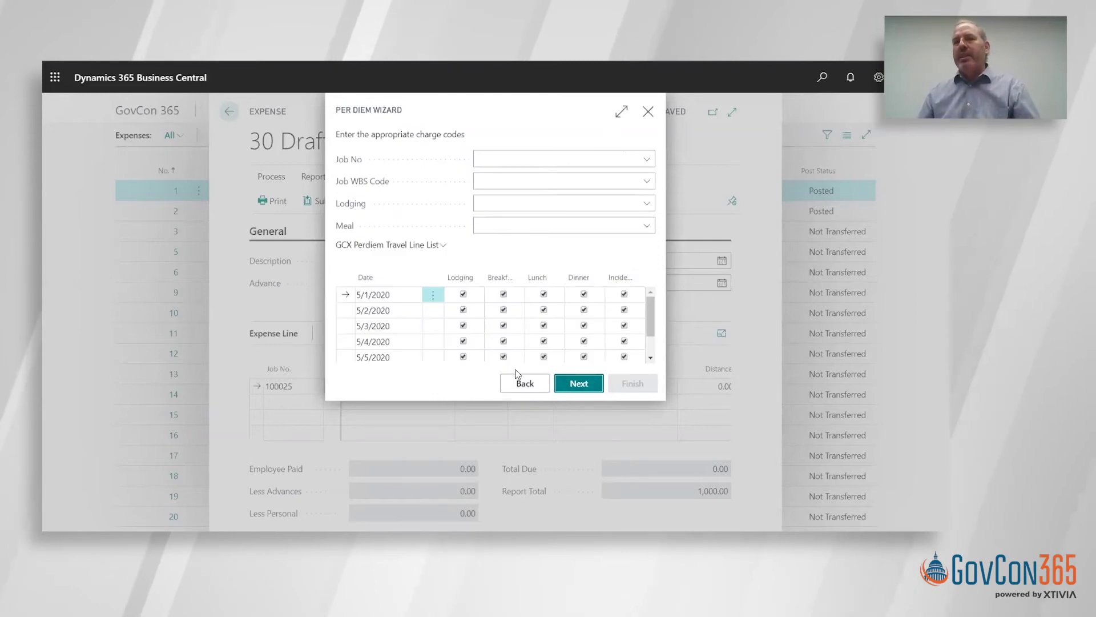
mouse_move(652, 316)
left_mouse_down()
mouse_move(655, 343)
mouse_move(656, 302)
left_mouse_up()
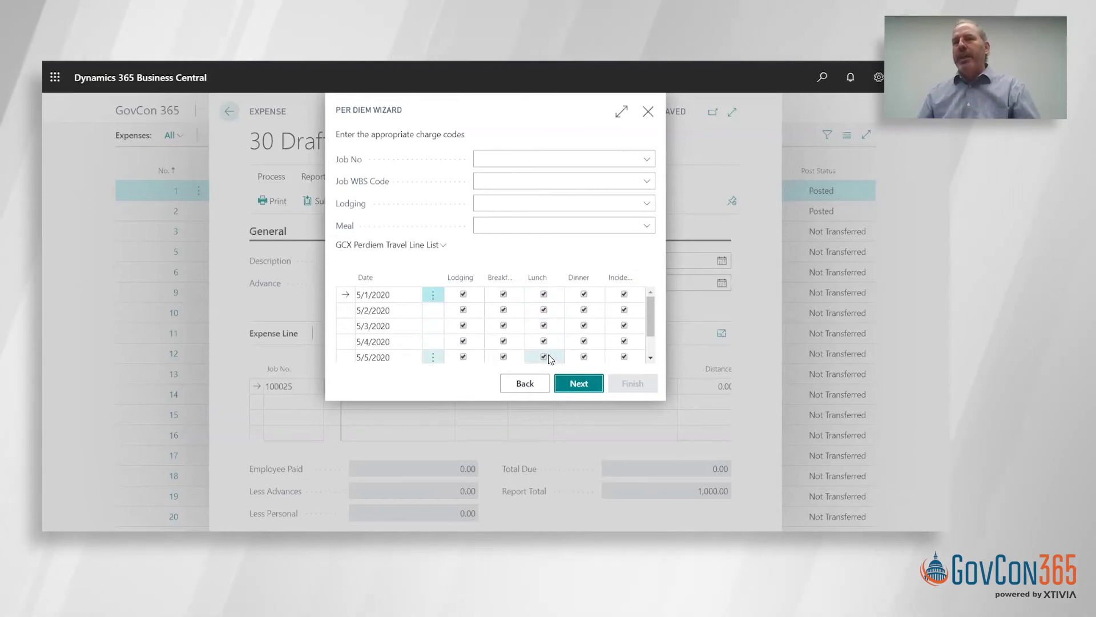
Charge the per diem to job 100025, Cyber Threat Detection, with WBS code 001-02 for base year ODCs
left_click(648, 160)
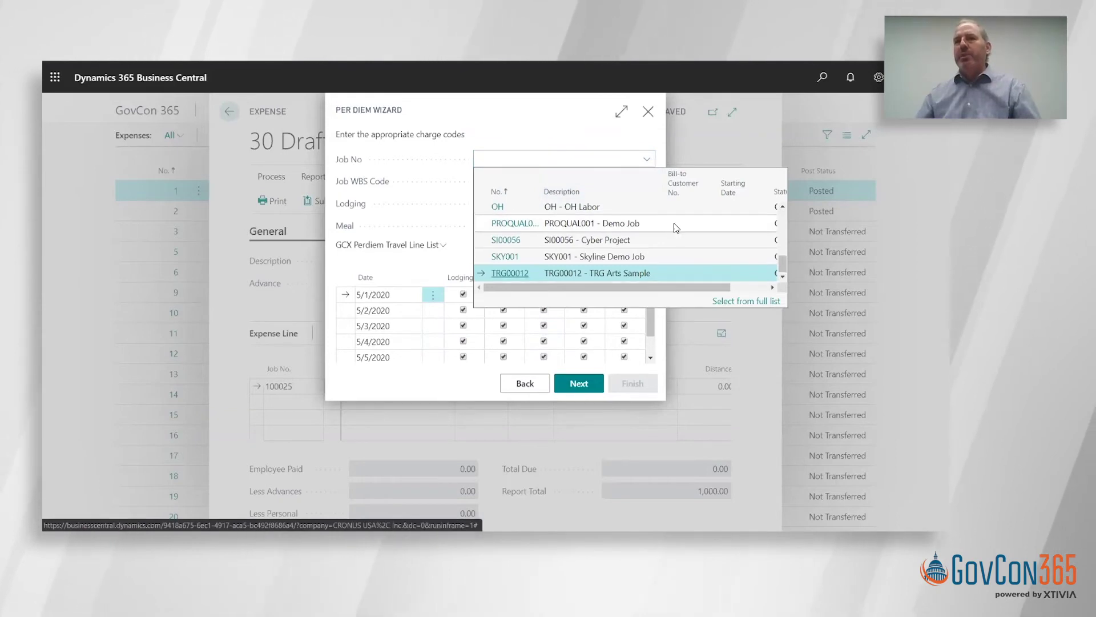
scroll(673, 222, "up", 3)
type("100")
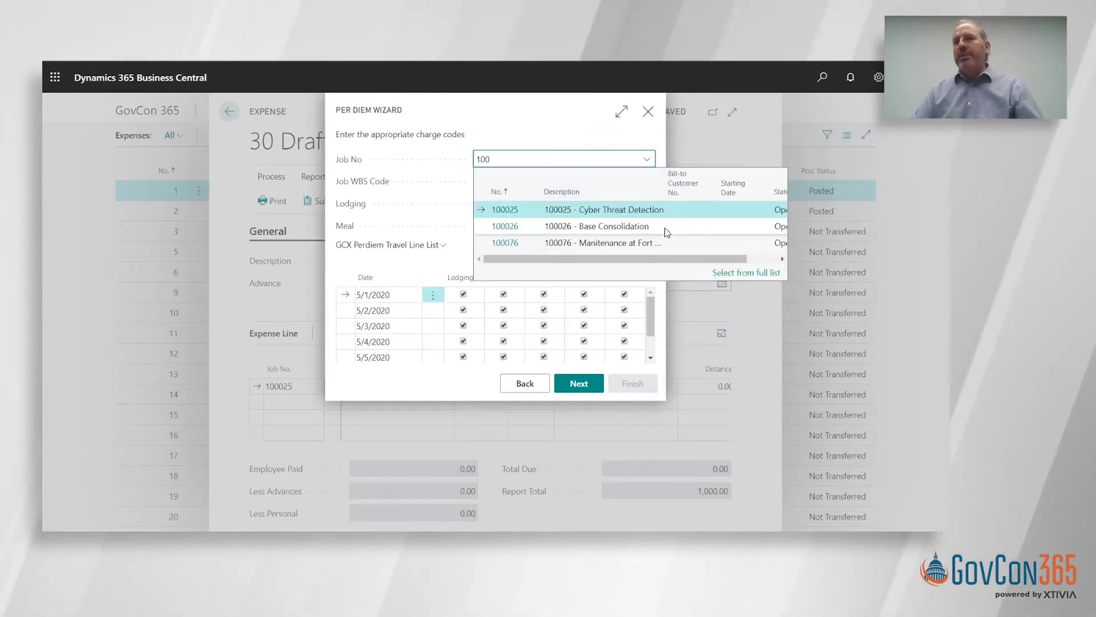
left_click(607, 210)
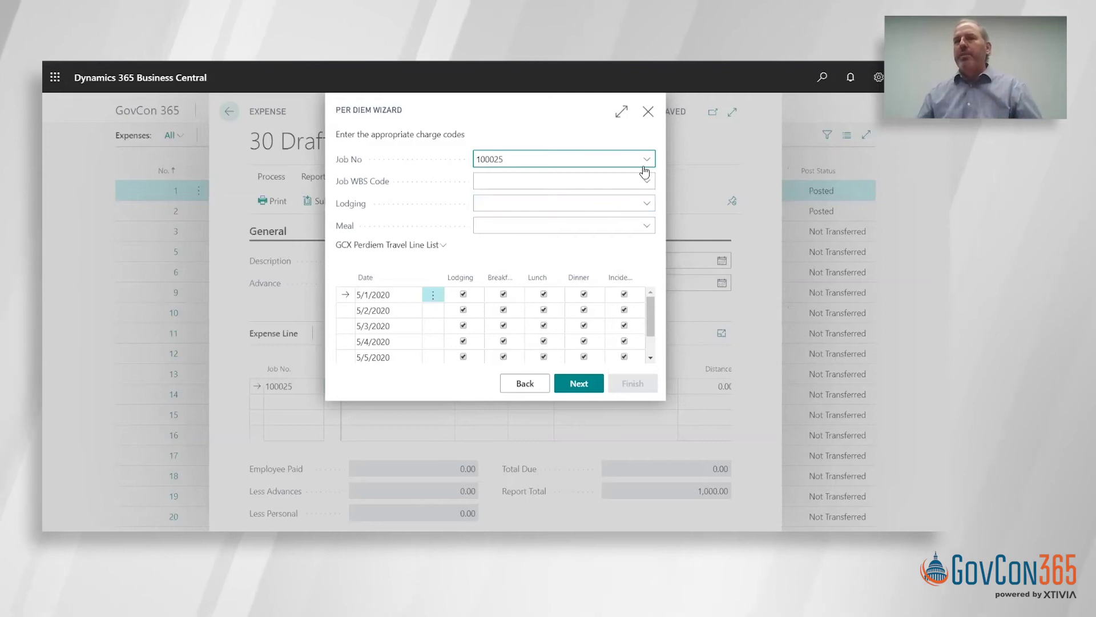
left_click(646, 180)
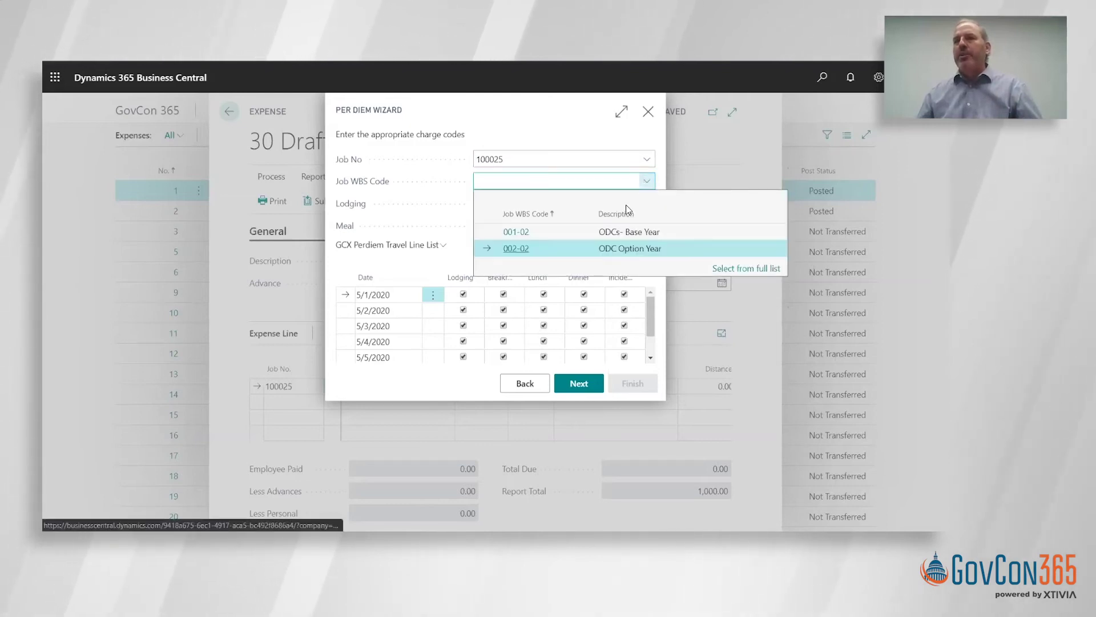
left_click(625, 232)
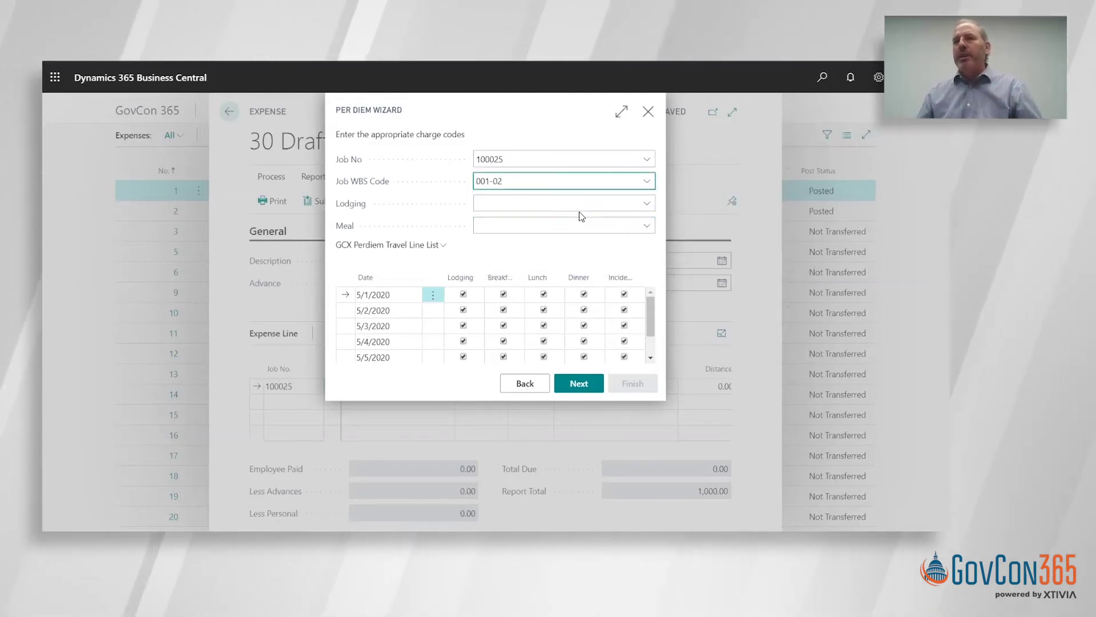
Set the lodging charge code to Lodging and the meal code to Meals, and continue to the room rates
left_click(578, 205)
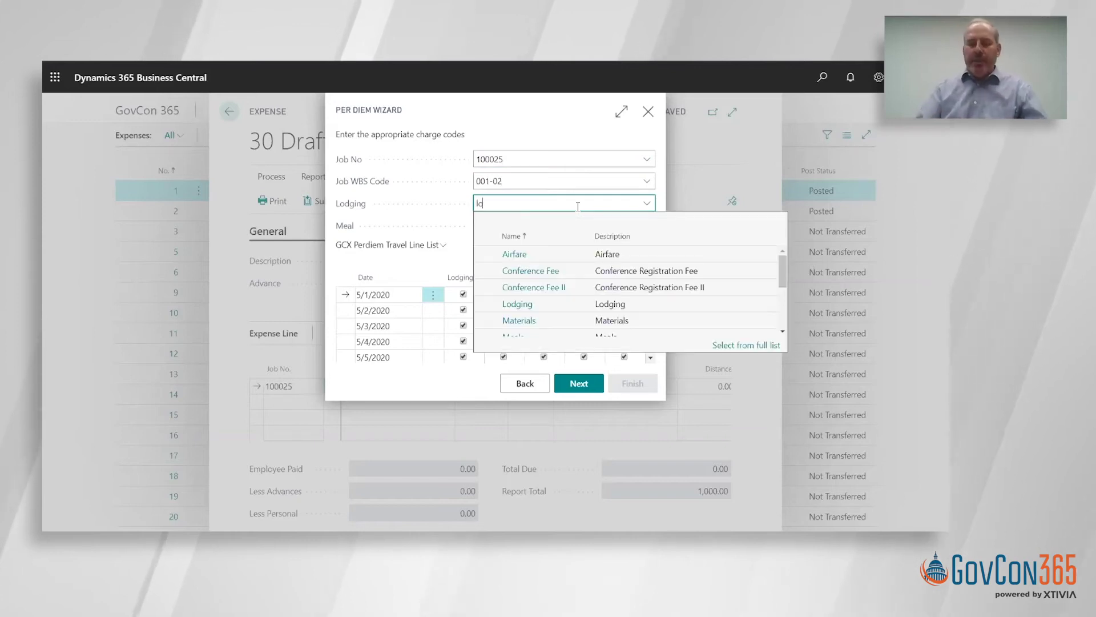
type("lod")
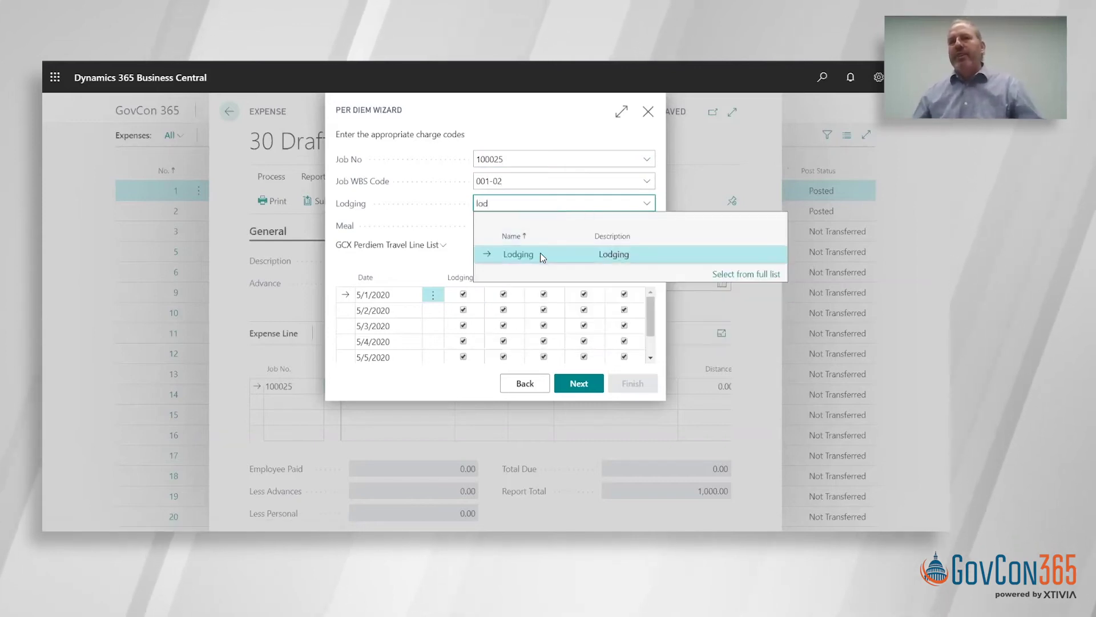
key("Tab")
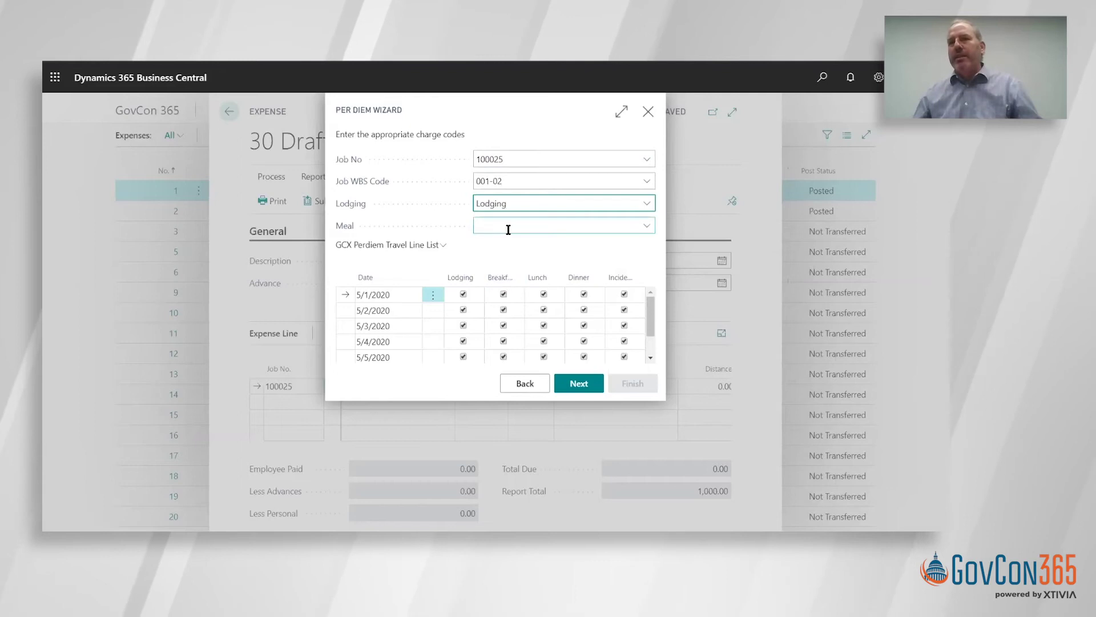
type("meal")
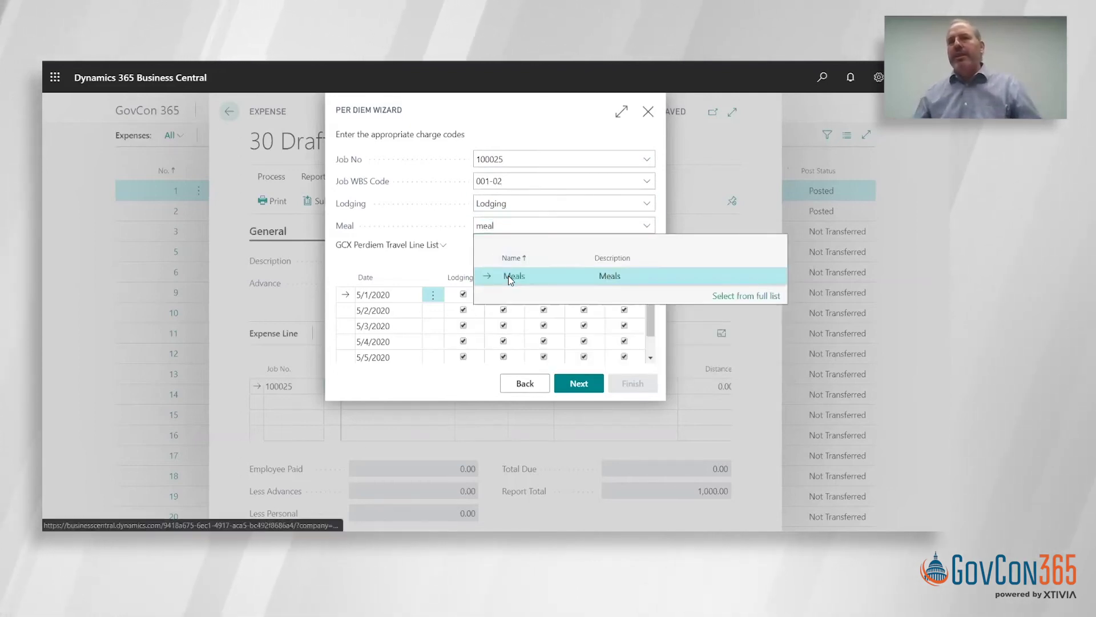
left_click(506, 277)
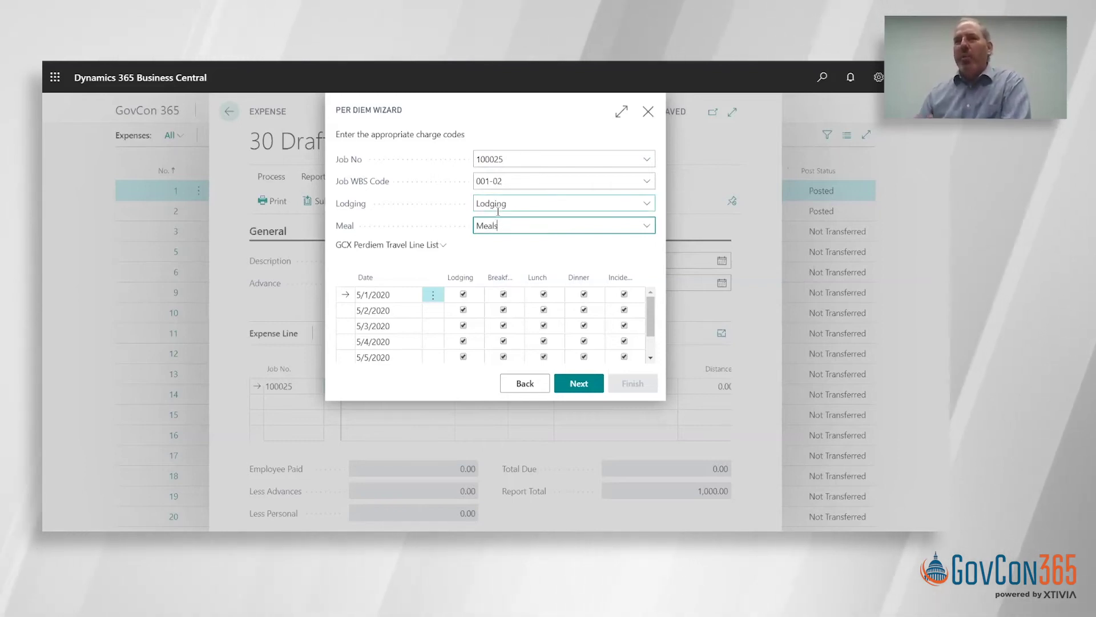
left_click(580, 384)
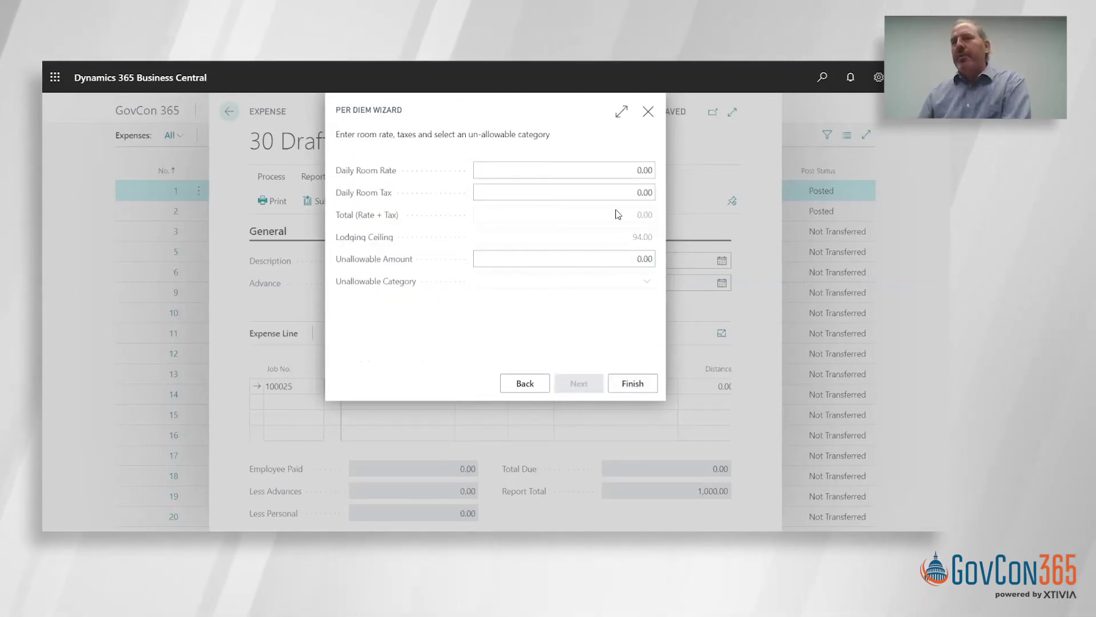
Enter a daily room rate of 80 and a daily room tax of 6, and finish the per diem wizard
left_click(625, 176)
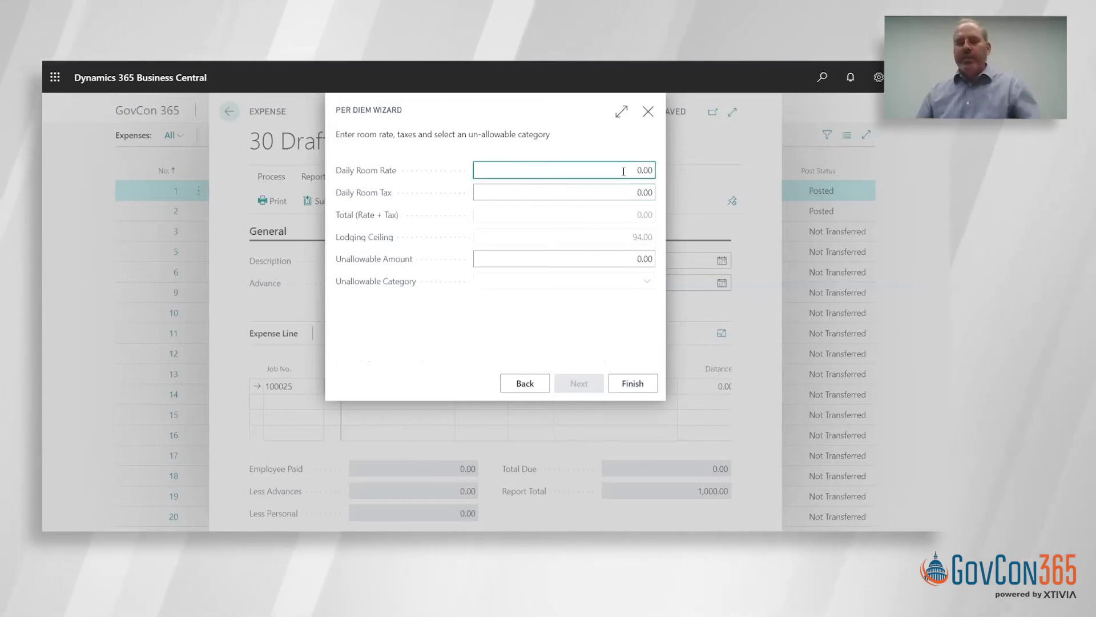
type("8")
key("Tab")
type("6")
key("Tab")
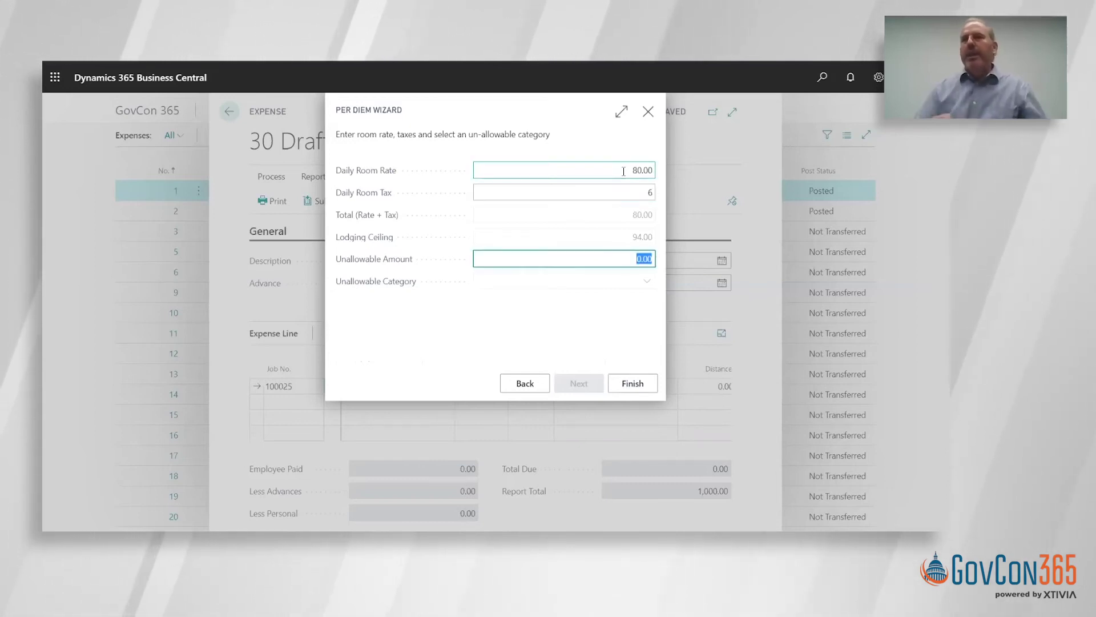
left_click(630, 388)
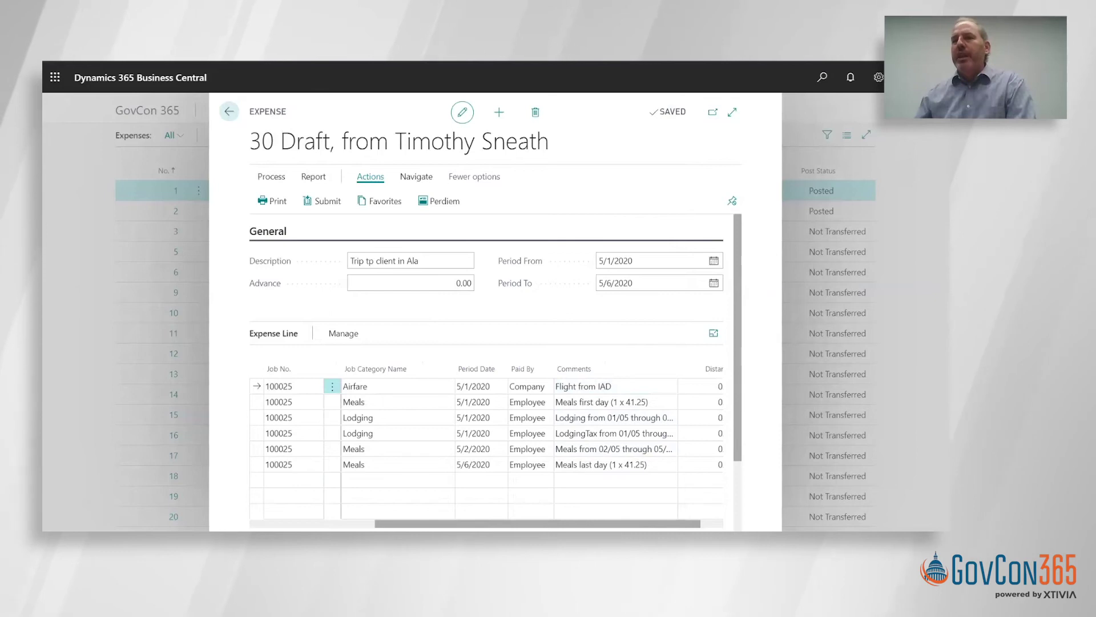
Submit the completed expense report and dismiss the submission notice
scroll(628, 420, "right", 3)
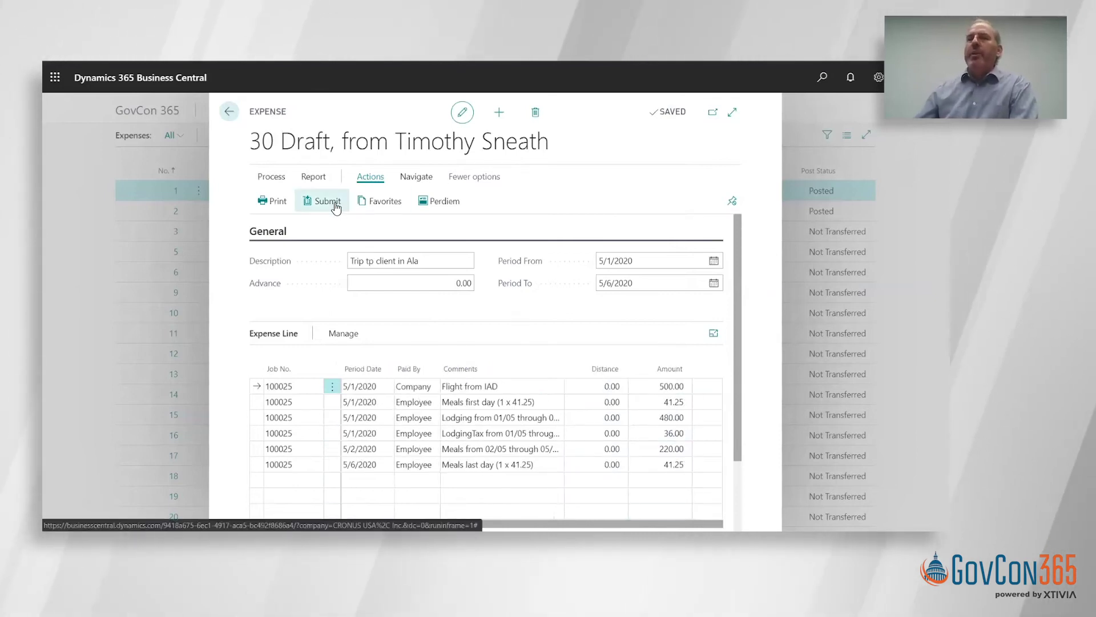
left_click(336, 206)
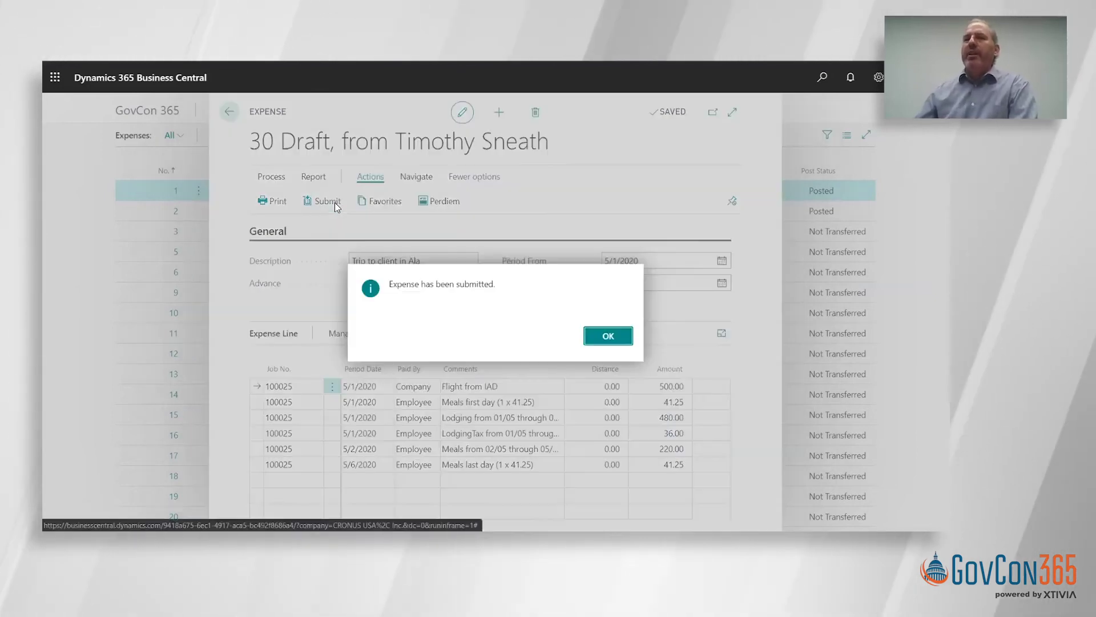
left_click(593, 336)
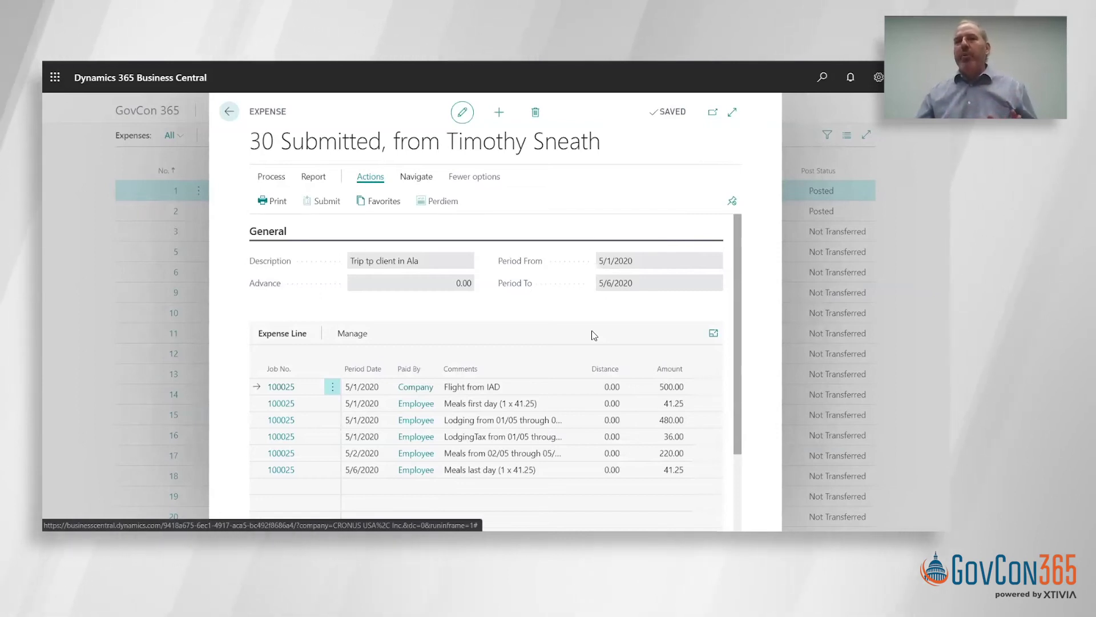
Leave the expense report and examine the self-service approvals list with its processing options
left_click(232, 113)
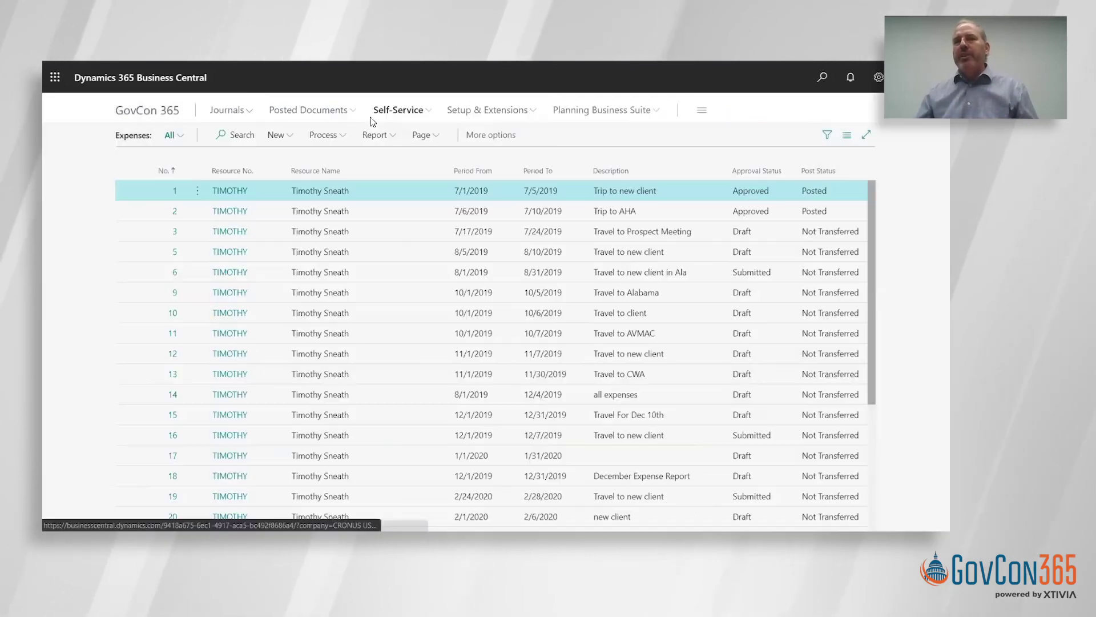
left_click(400, 111)
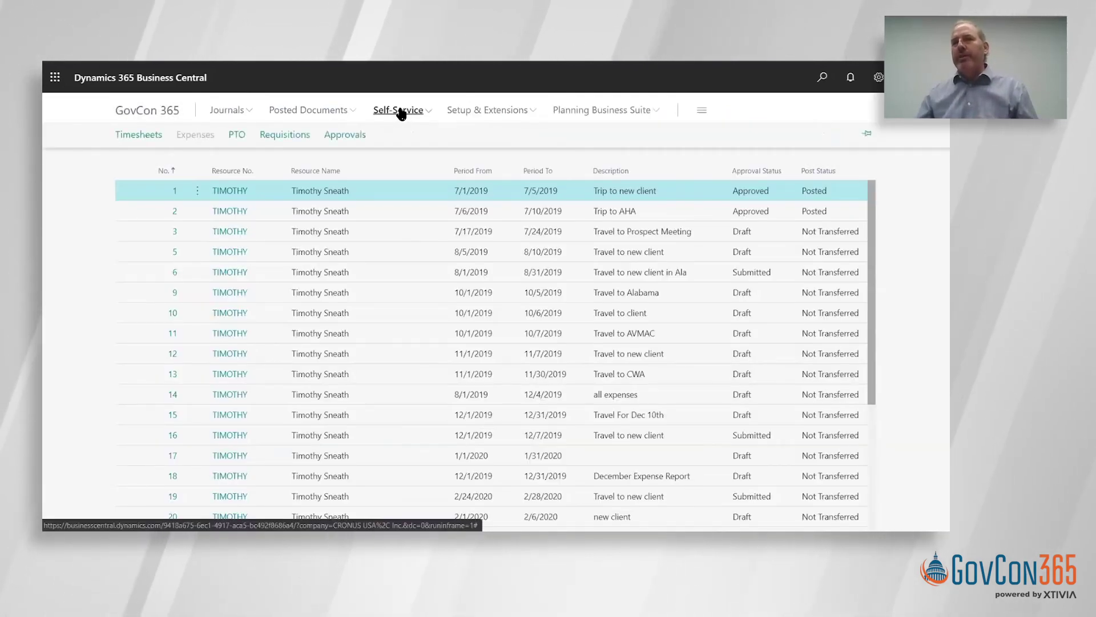
left_click(345, 137)
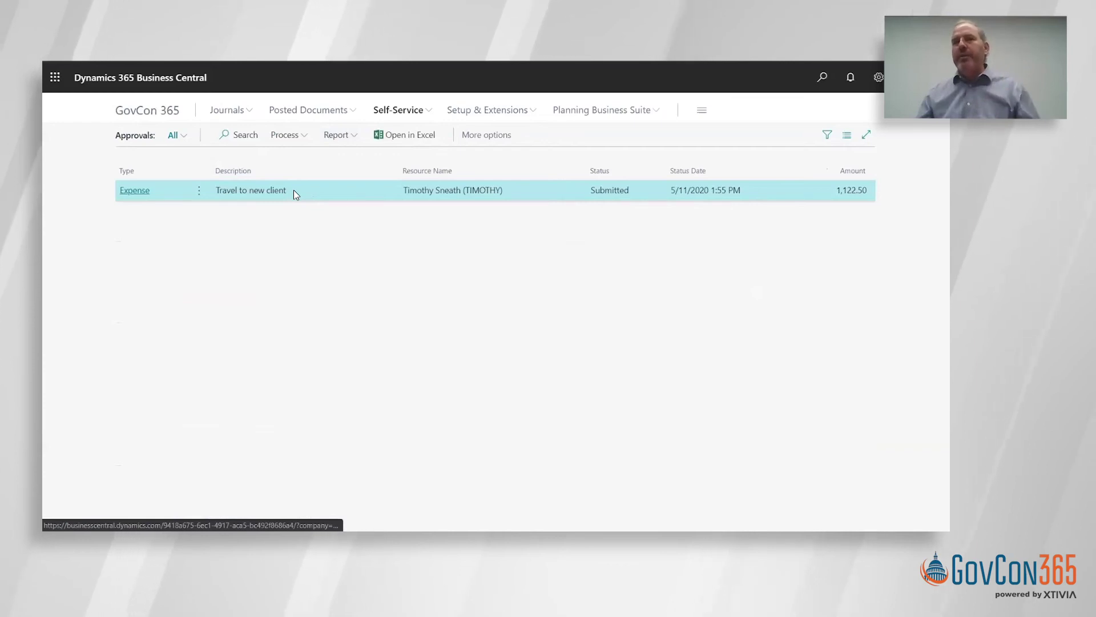
left_click(291, 135)
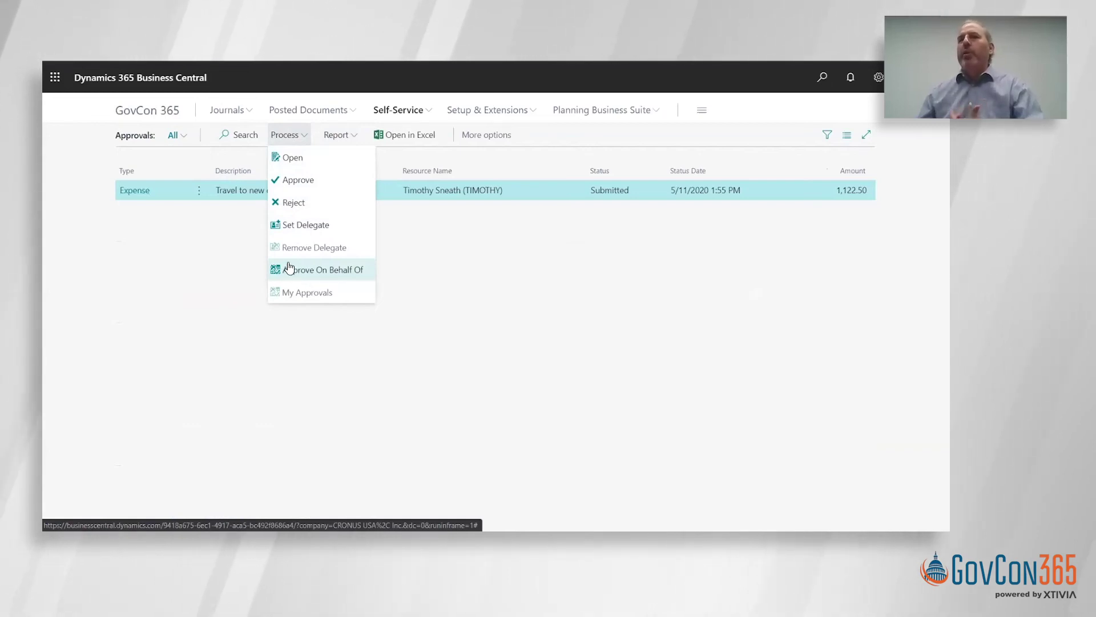
Return to the self-service expenses list and open the trip expenses
left_click(400, 112)
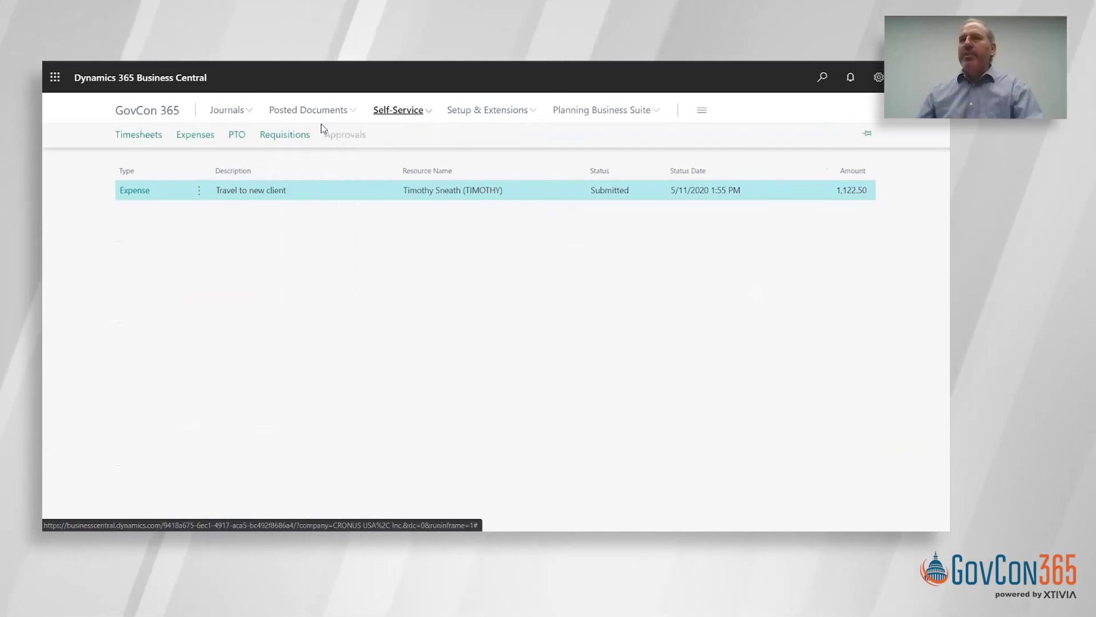
left_click(201, 136)
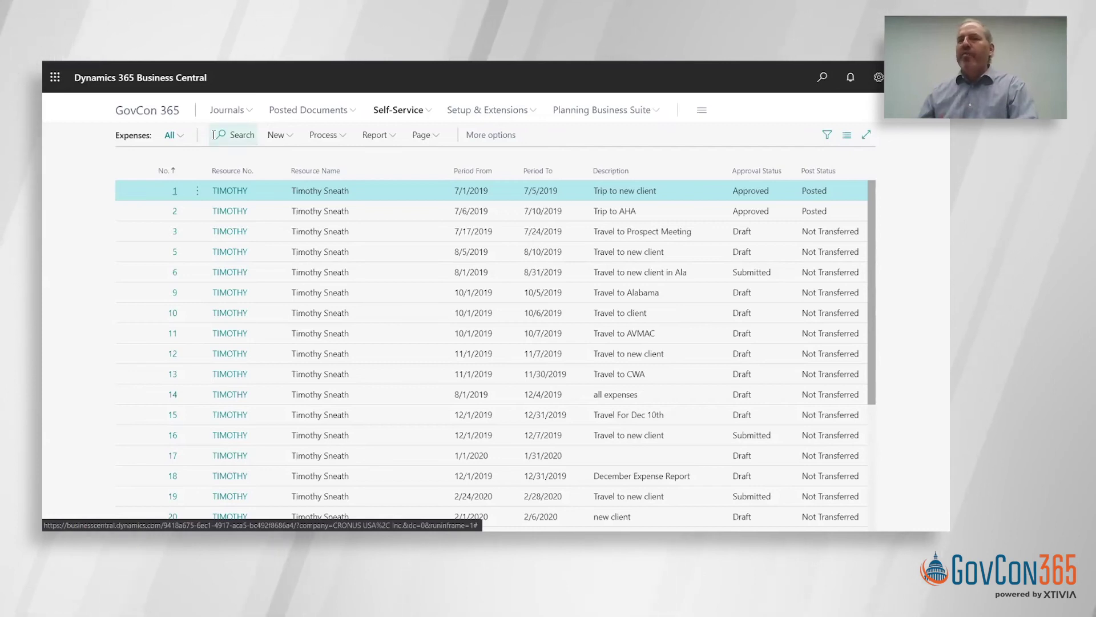
left_click(343, 137)
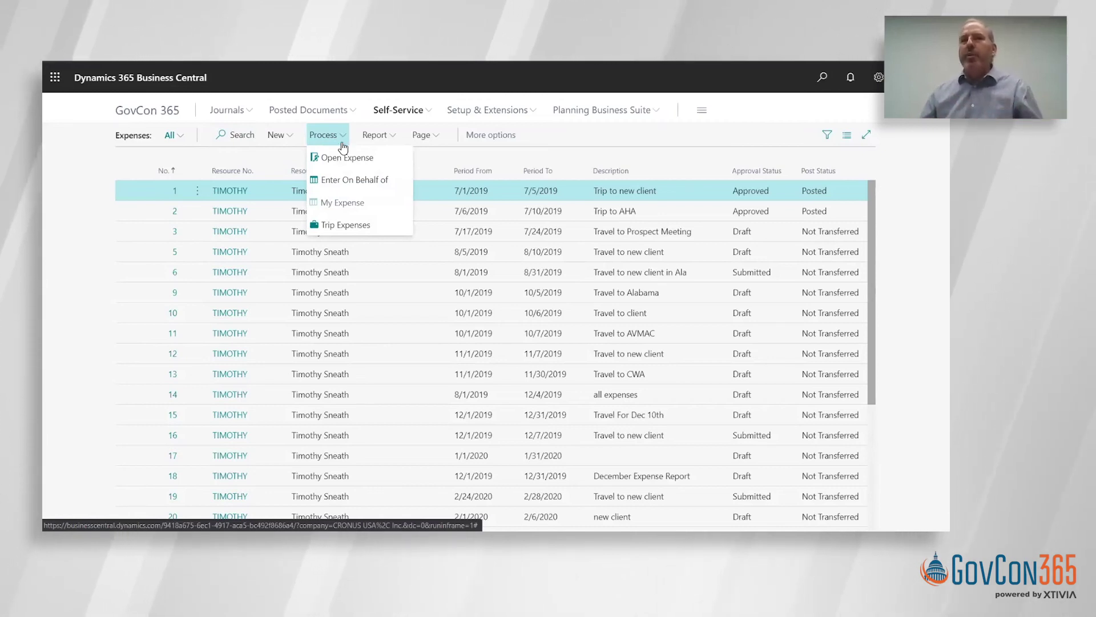
left_click(325, 227)
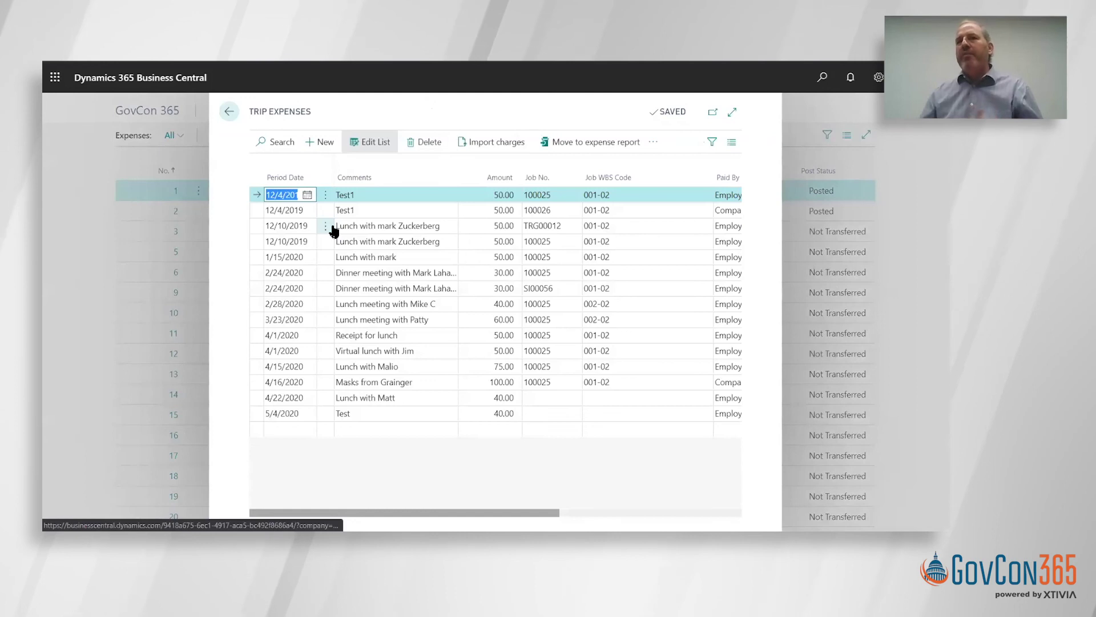
Start the expense trip wizard and choose to populate selected rows with a job number instead of spreading charges by percent
left_click(495, 140)
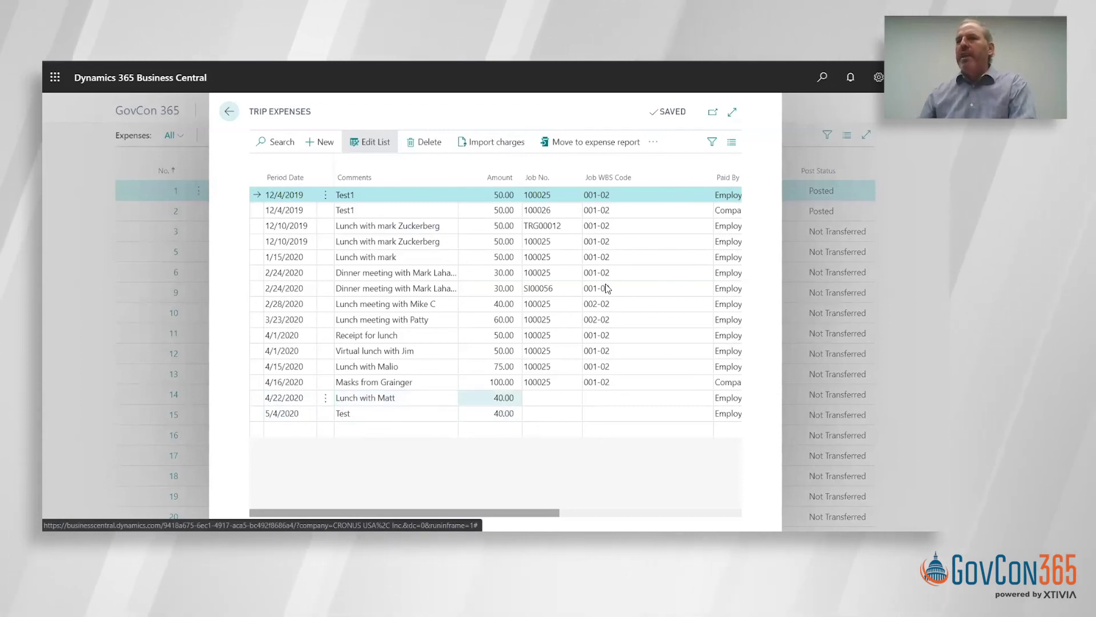
left_click(653, 144)
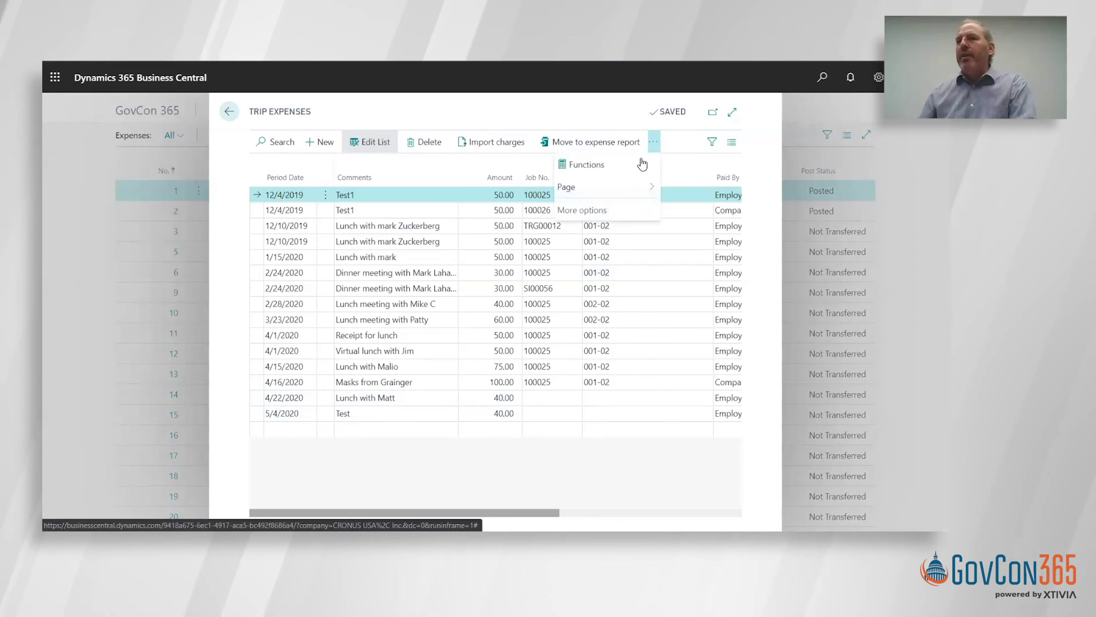
left_click(641, 164)
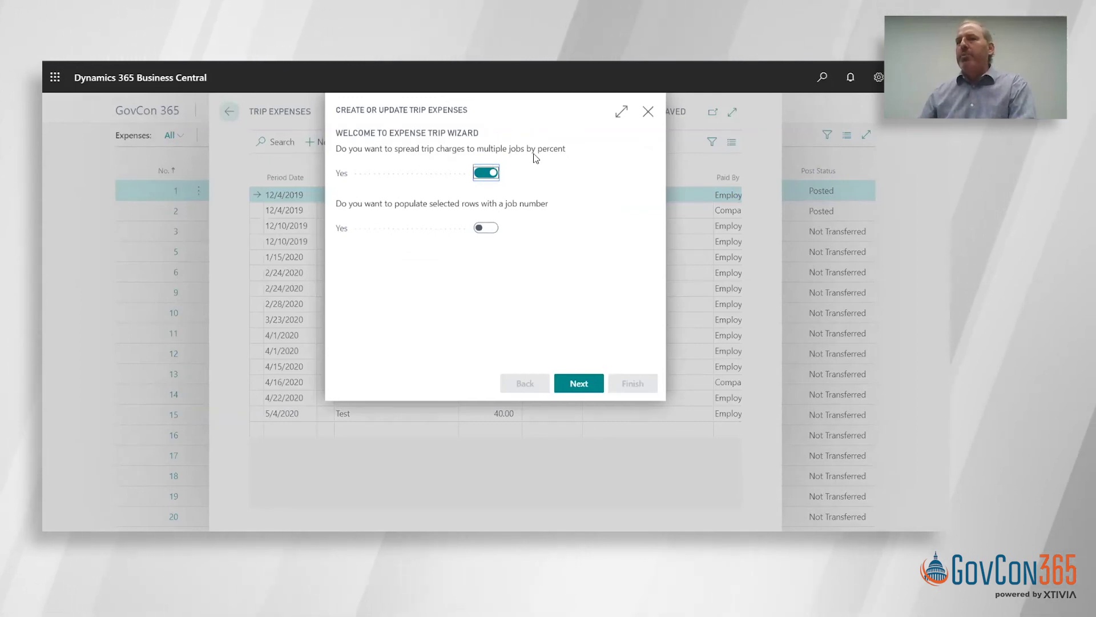
left_click(489, 230)
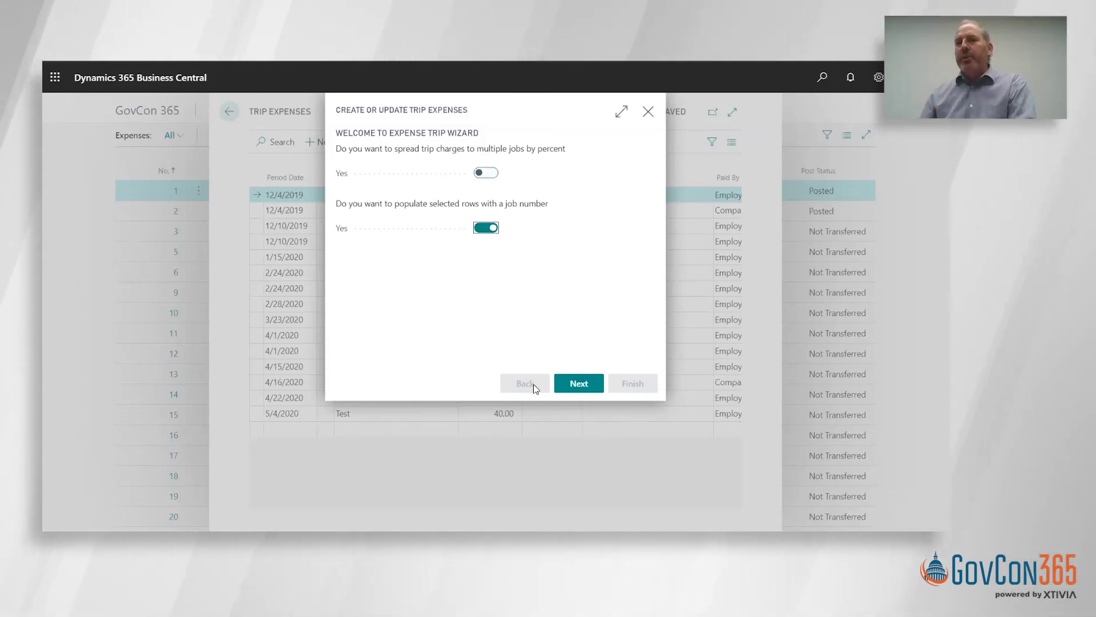
left_click(569, 381)
Set the wizard's date range for charges without a job number from 4/22/2020 to 5/5/2020
left_click(482, 159)
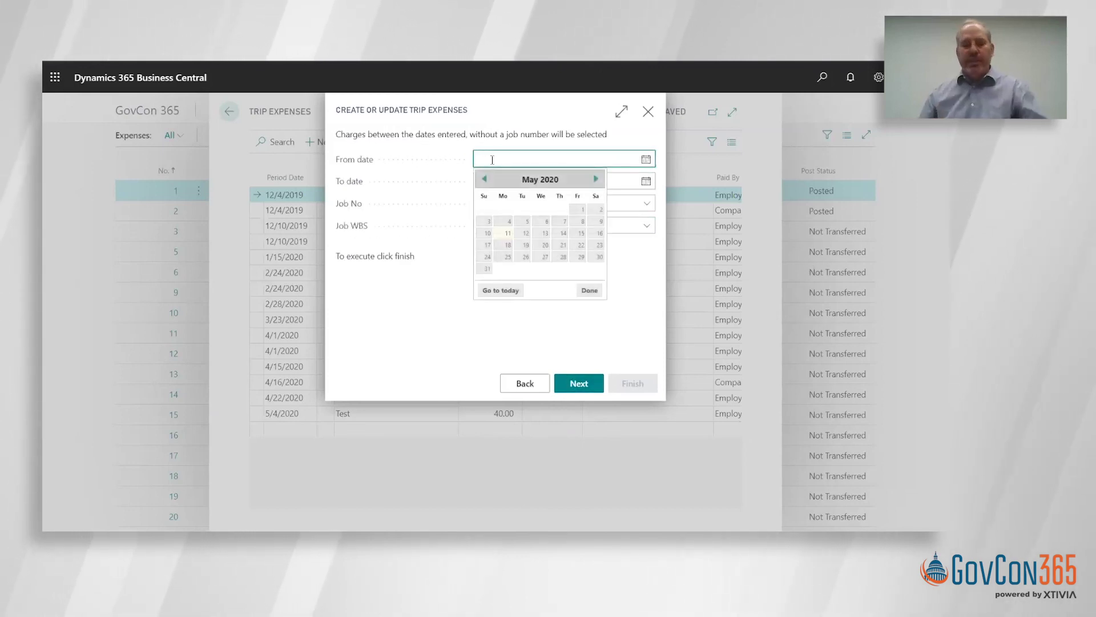
type("4/22")
key("Tab")
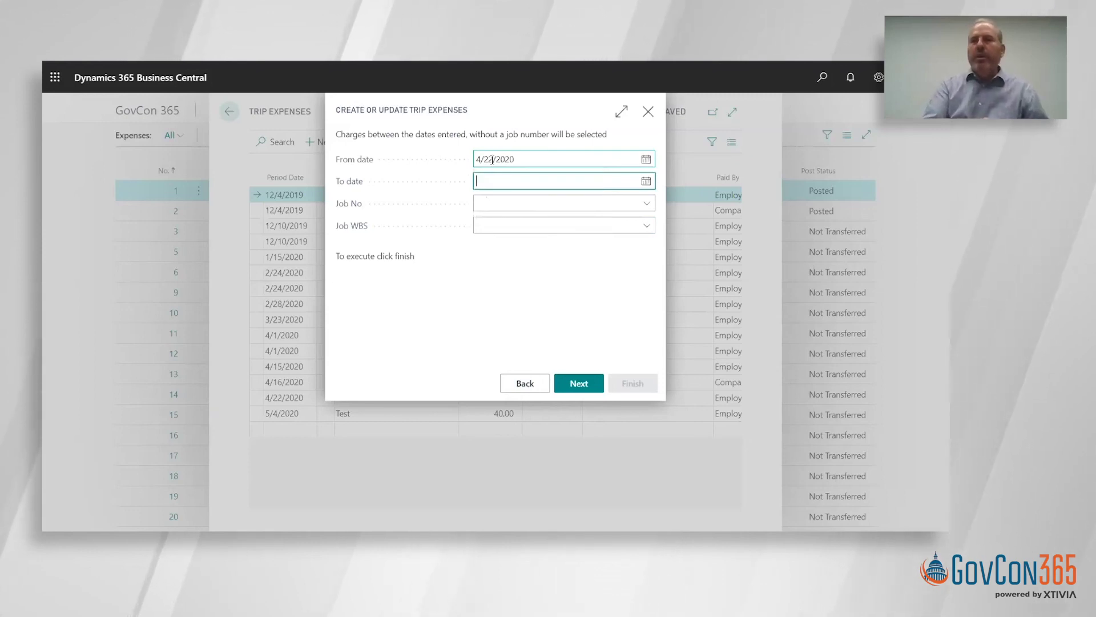
type("5")
key("Tab")
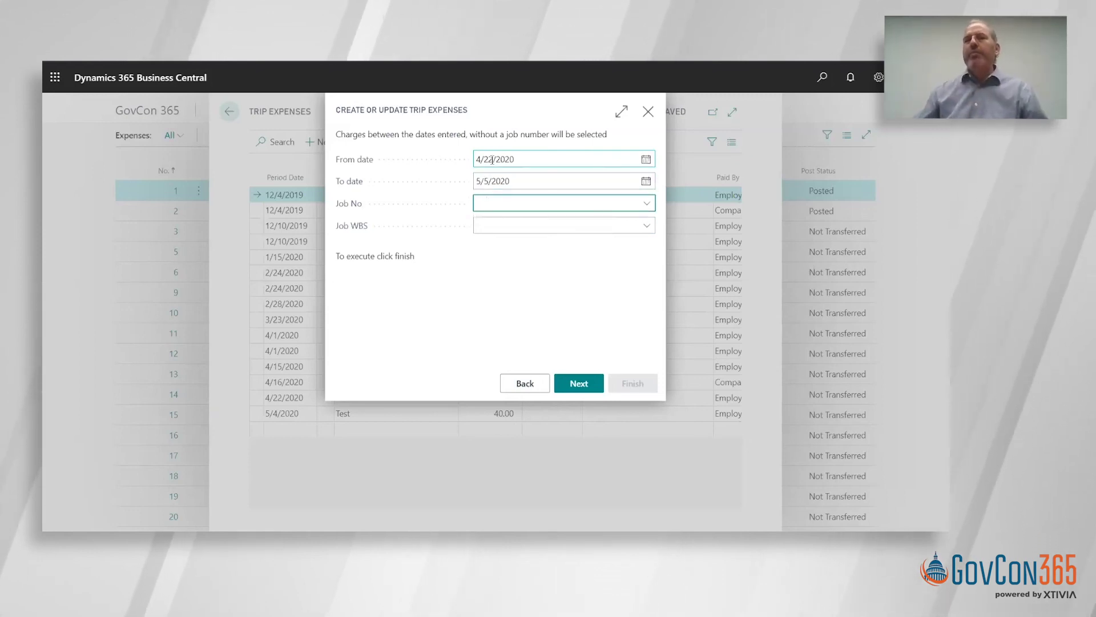
Assign job 100025 with WBS code 001-02 to the selected charges and finish the trip expense wizard
left_click(647, 204)
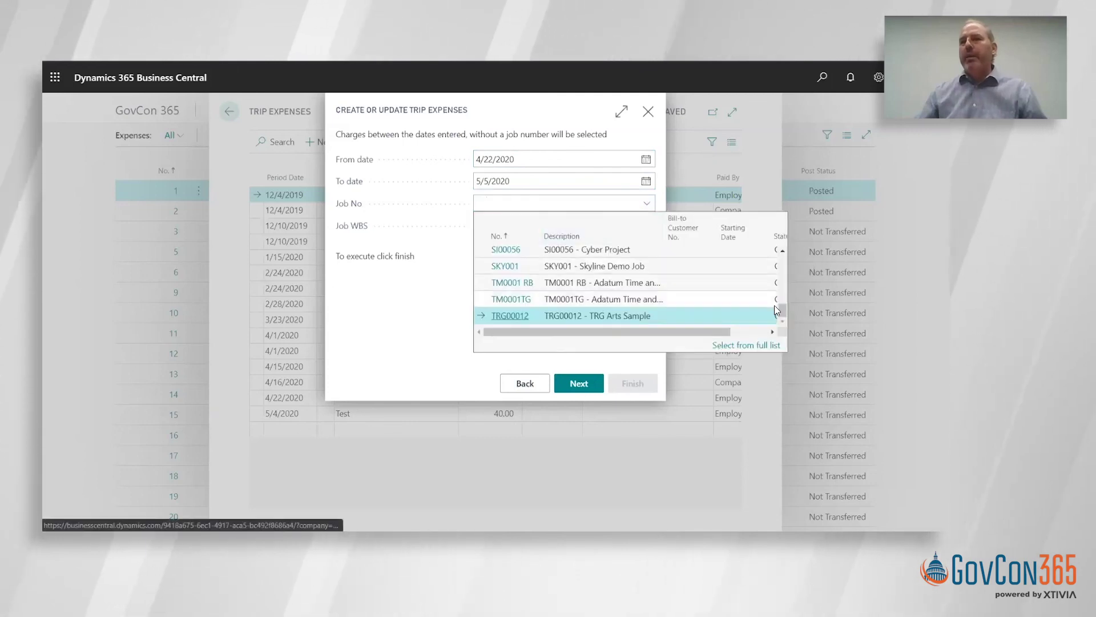
left_click_drag(783, 310, 782, 261)
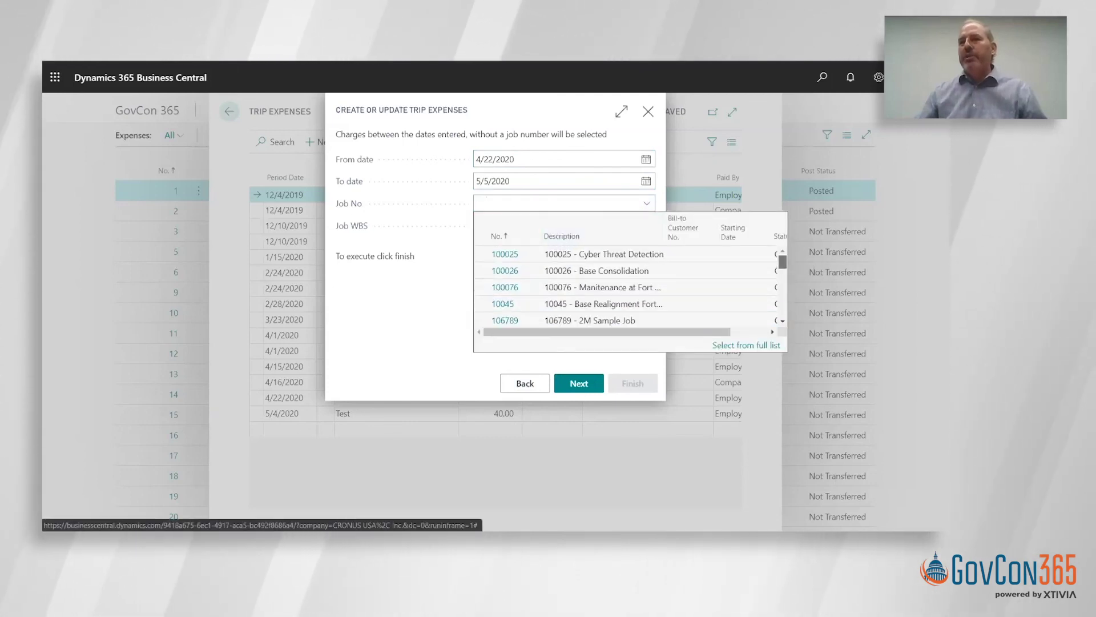
left_click(617, 253)
left_click(649, 226)
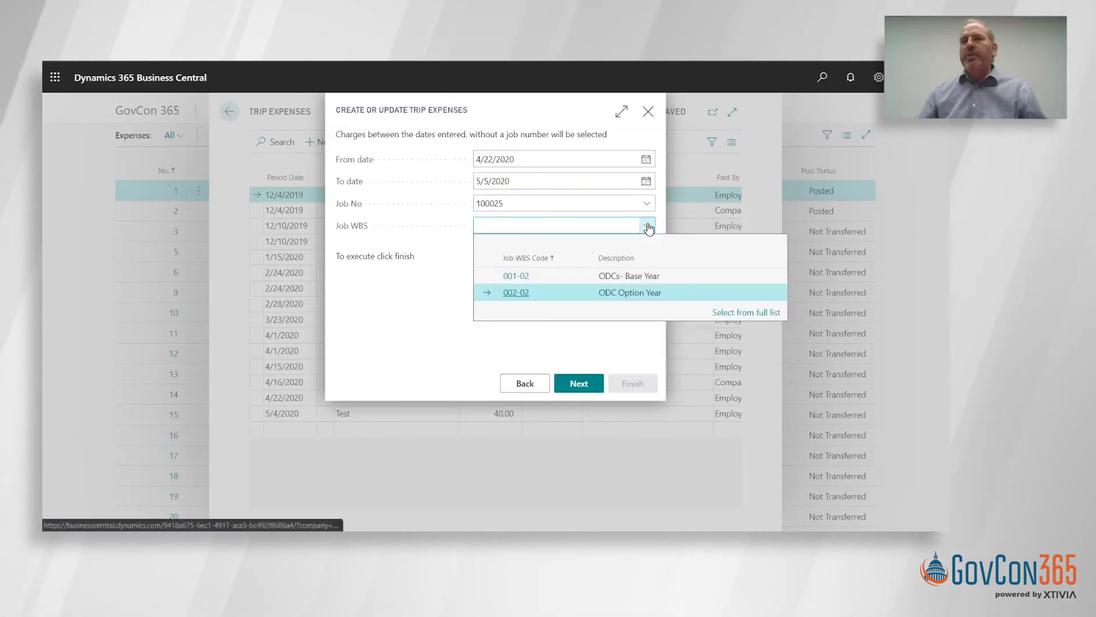
left_click(631, 273)
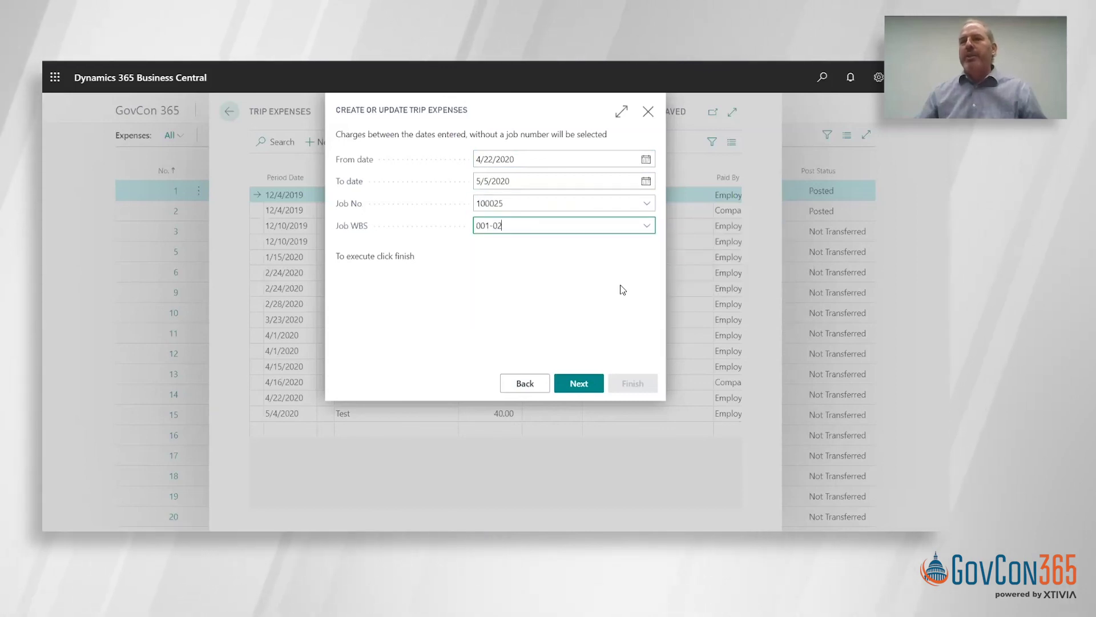
left_click(577, 387)
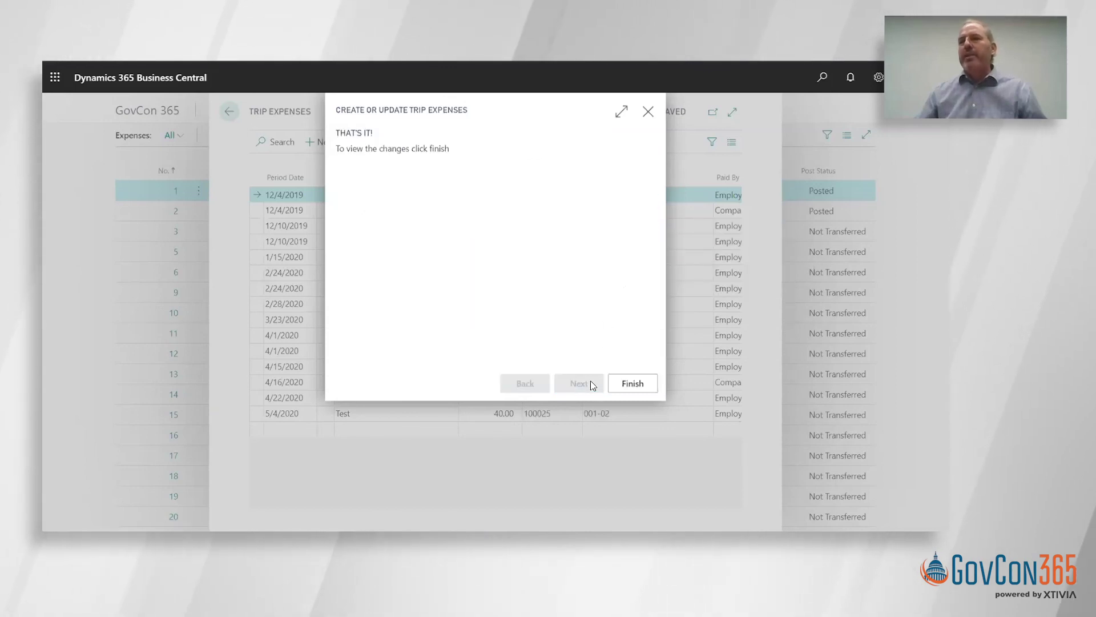
left_click(628, 384)
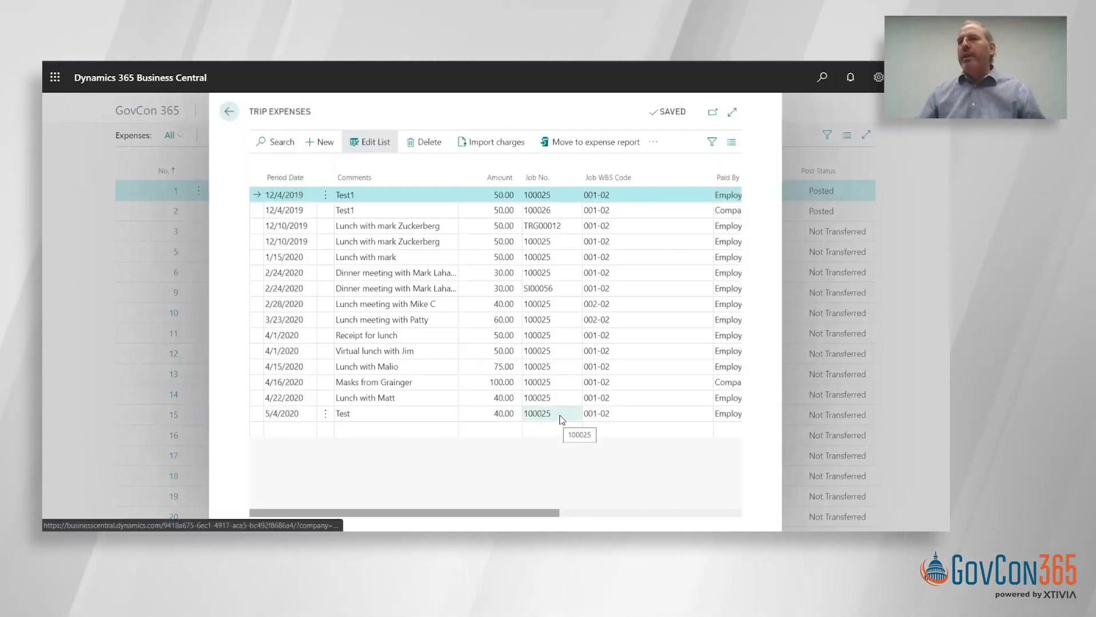